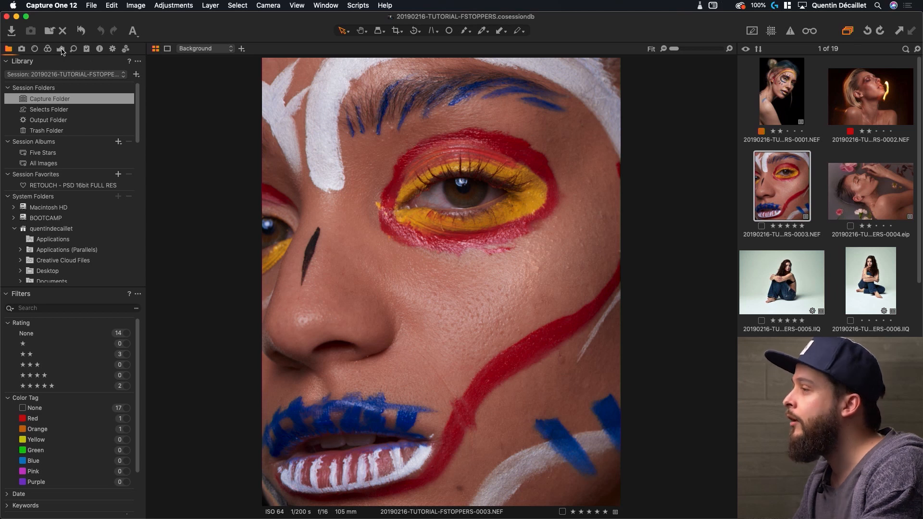
# Add the White Balance tool to the Exposure tool tab and place it between Layers and Exposure
pyautogui.click(61, 51)
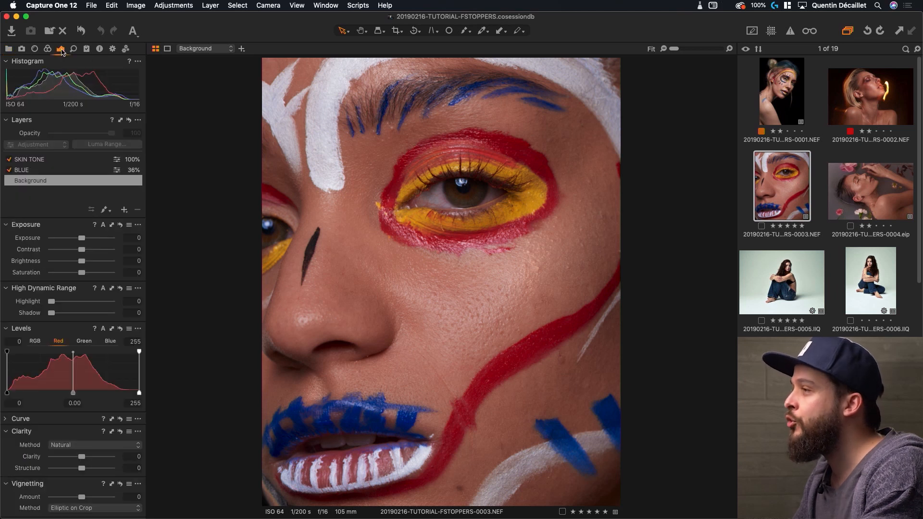
pyautogui.rightClick(66, 207)
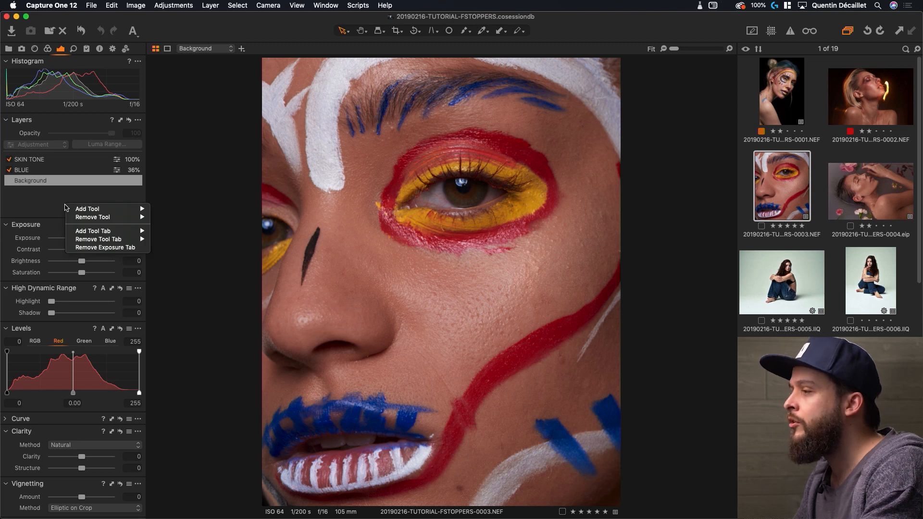
pyautogui.moveTo(79, 210)
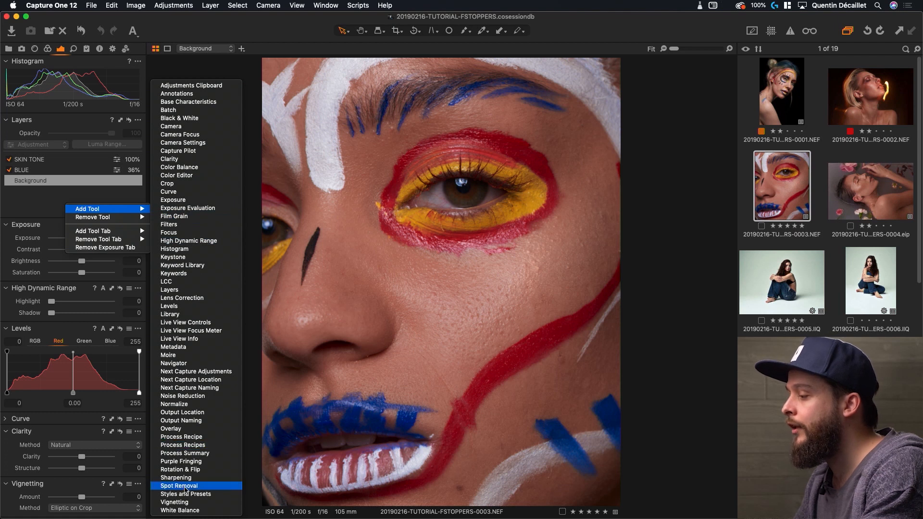
pyautogui.click(187, 510)
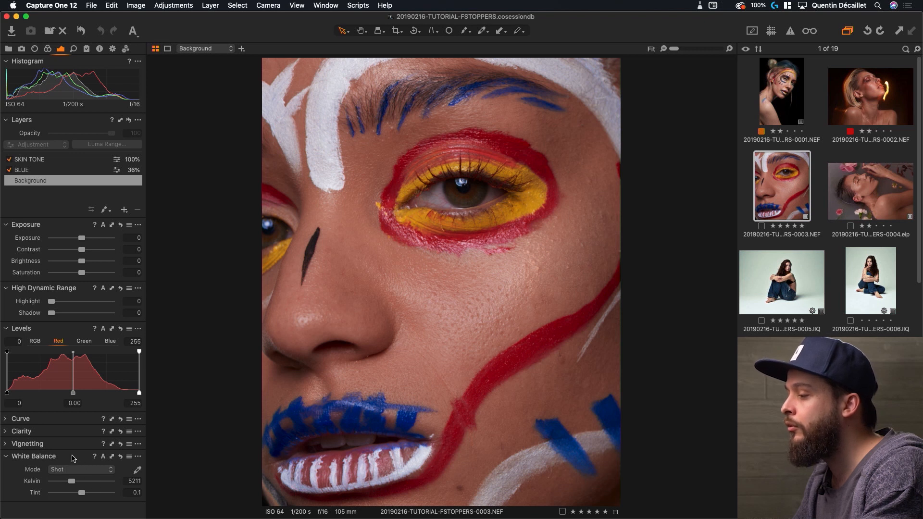
pyautogui.moveTo(72, 458); pyautogui.dragTo(75, 227)
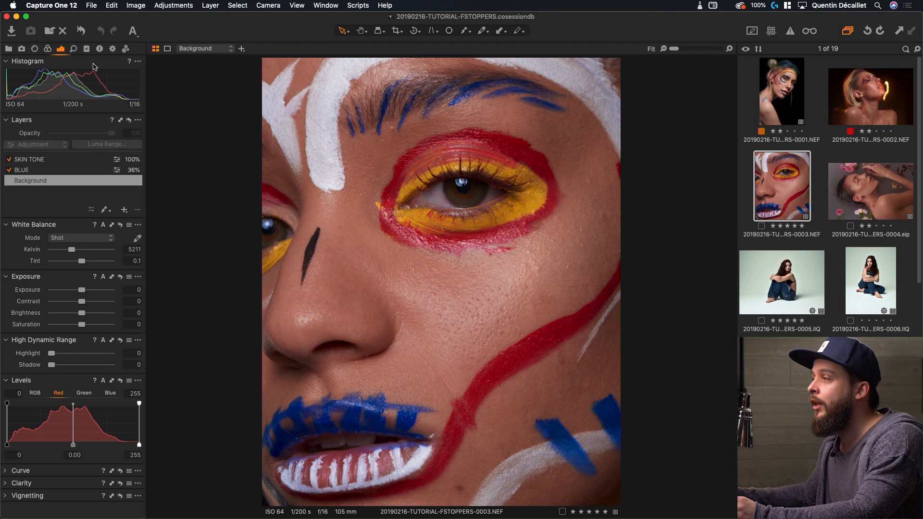
# Remove the Histogram, Vignetting and Levels tools from the Exposure tool tab
pyautogui.click(138, 62)
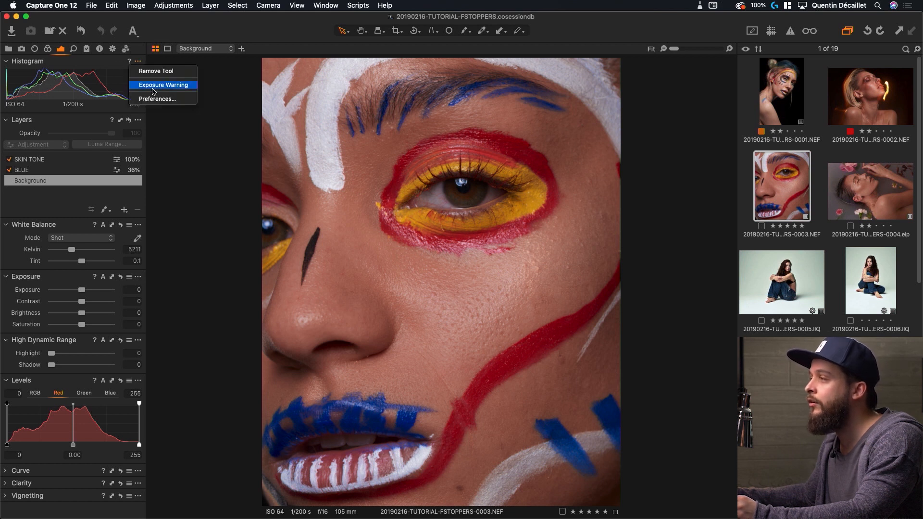
pyautogui.click(155, 71)
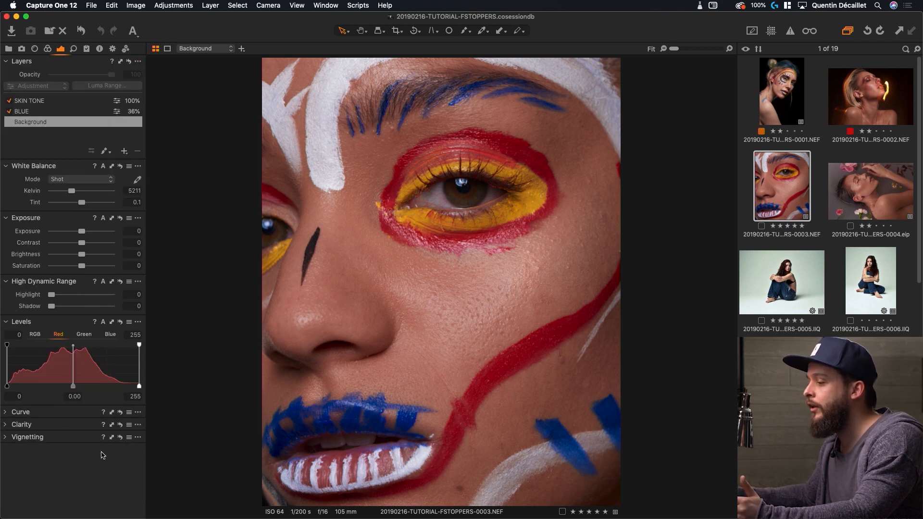
pyautogui.click(138, 438)
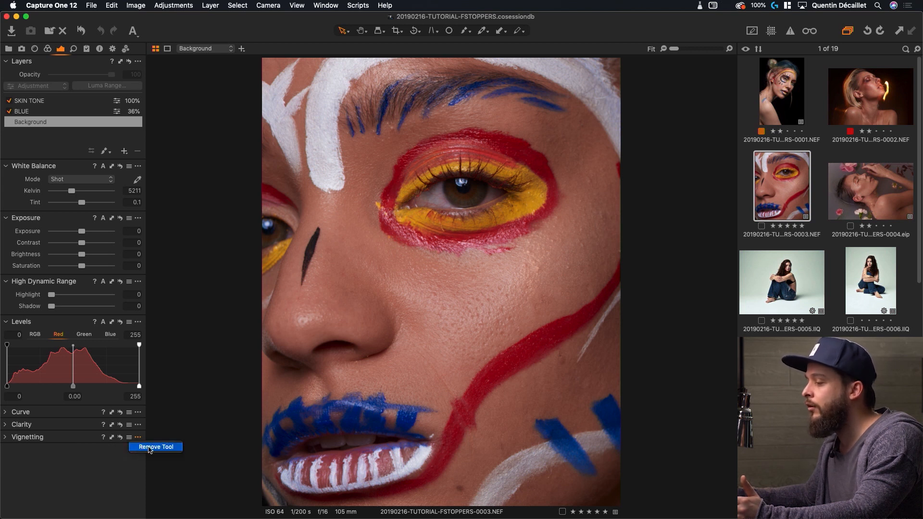
pyautogui.click(149, 447)
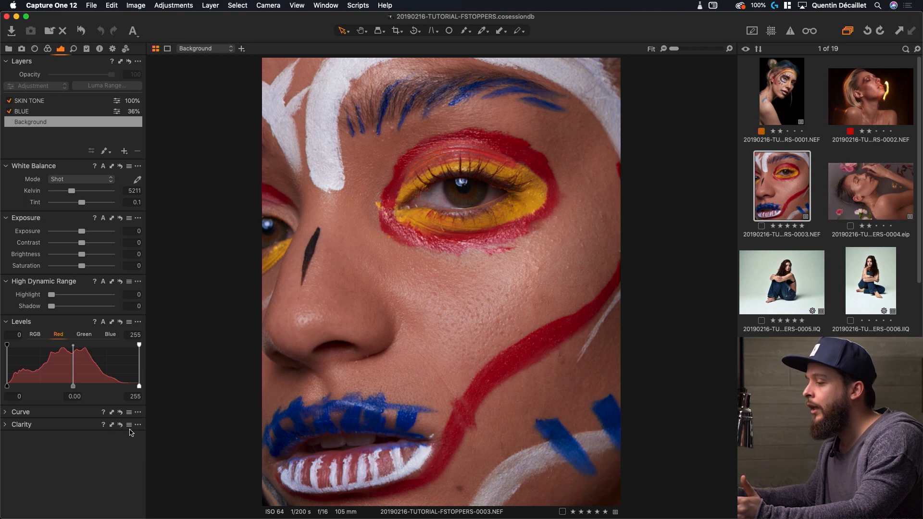
pyautogui.click(139, 322)
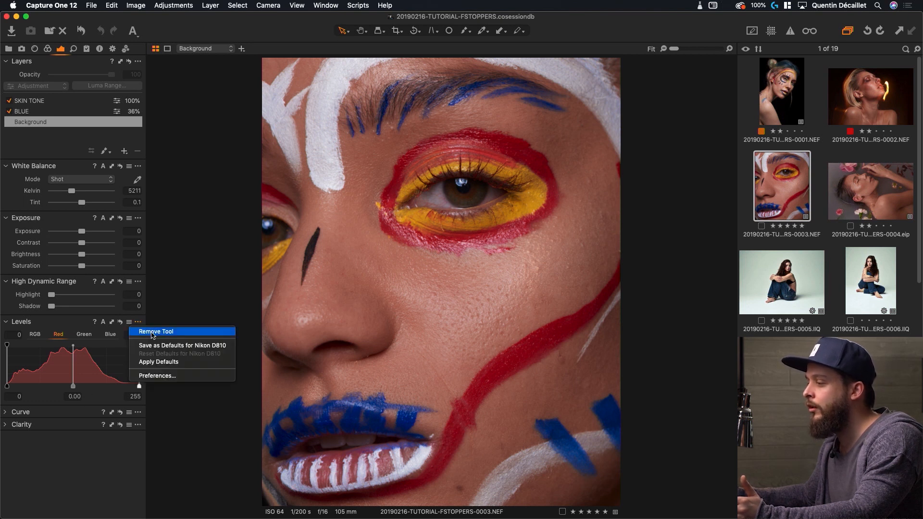
pyautogui.click(152, 332)
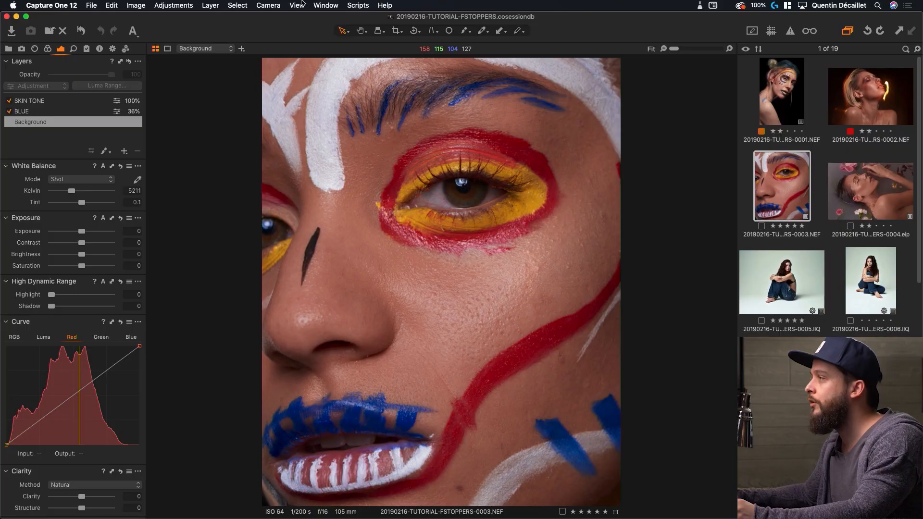
# Place the thumbnail browser below the viewer
pyautogui.click(301, 5)
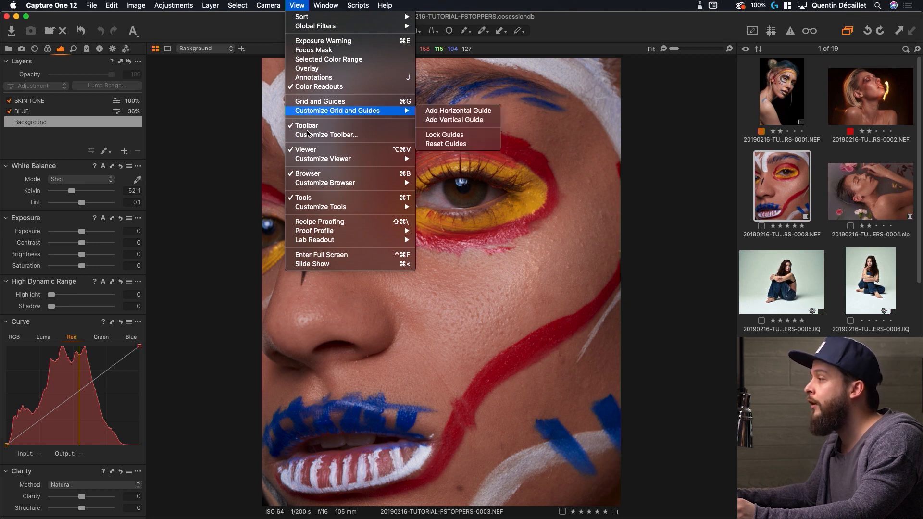
pyautogui.moveTo(312, 184)
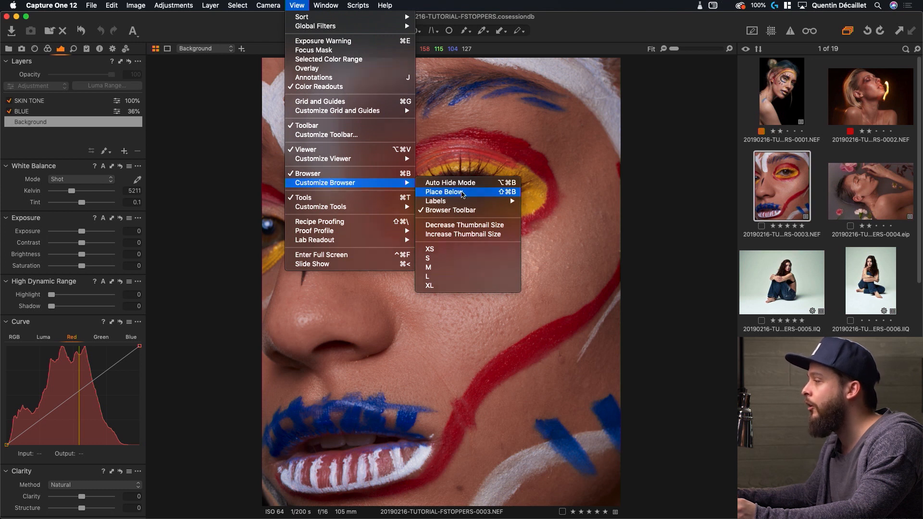
pyautogui.click(463, 194)
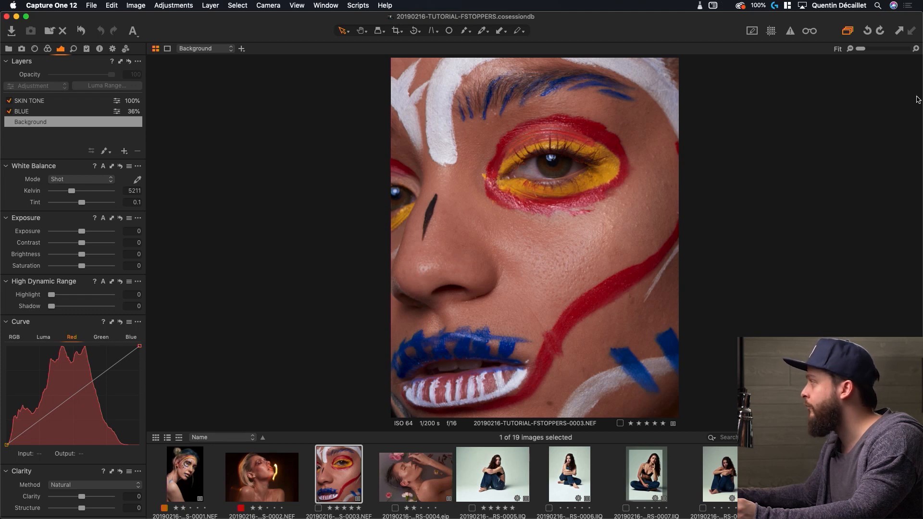
# Hide the browser, show it again and return it to its vertical placement beside the viewer
pyautogui.click(301, 5)
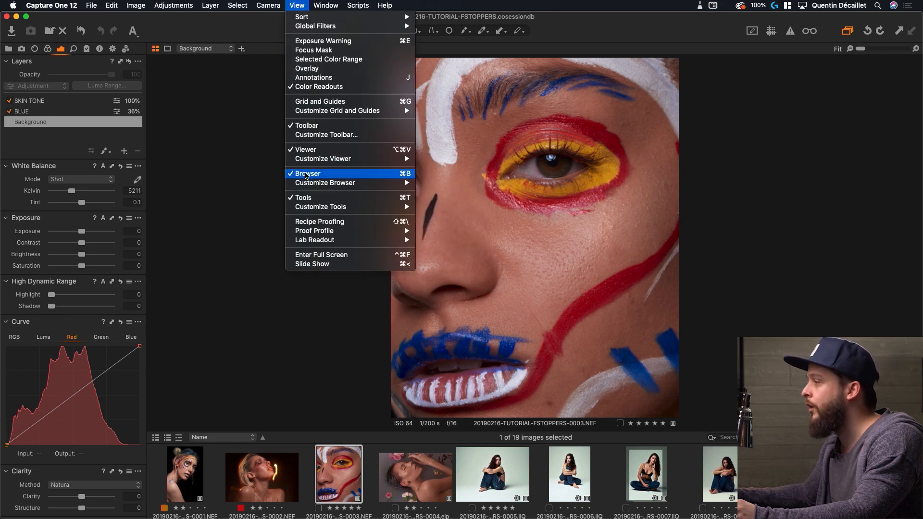
pyautogui.click(306, 174)
pyautogui.click(296, 4)
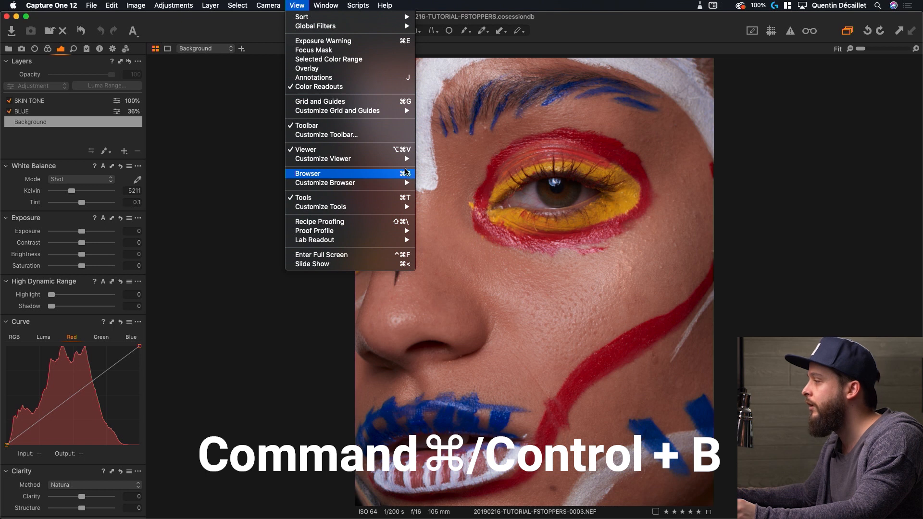
pyautogui.press('Escape')
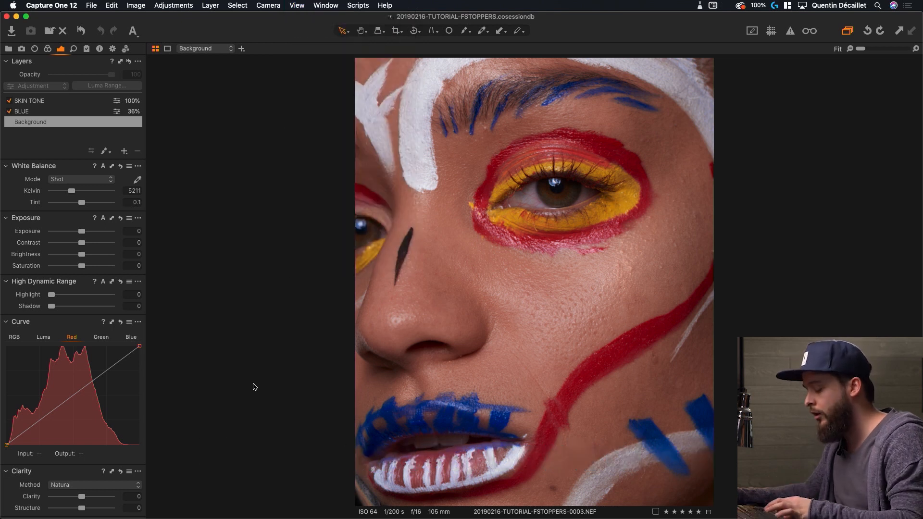
pyautogui.press('super+b')
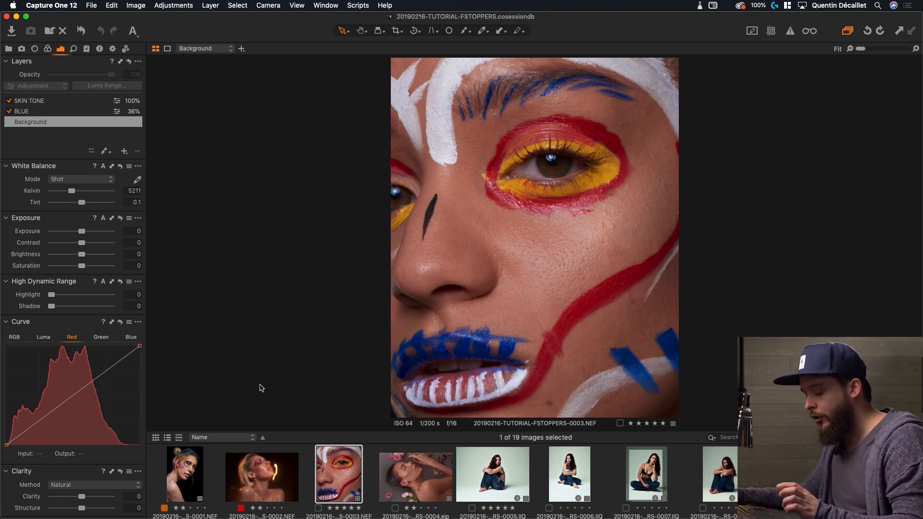
pyautogui.press('super+shift+b')
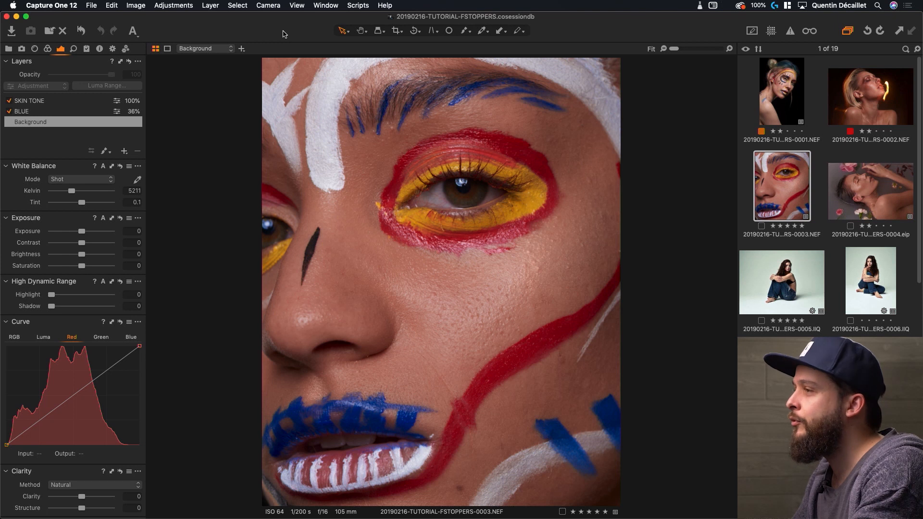
# Customize the toolbar by adding Copy and Apply between Rotate and Copy/Apply and removing Exposure Warning
pyautogui.rightClick(299, 29)
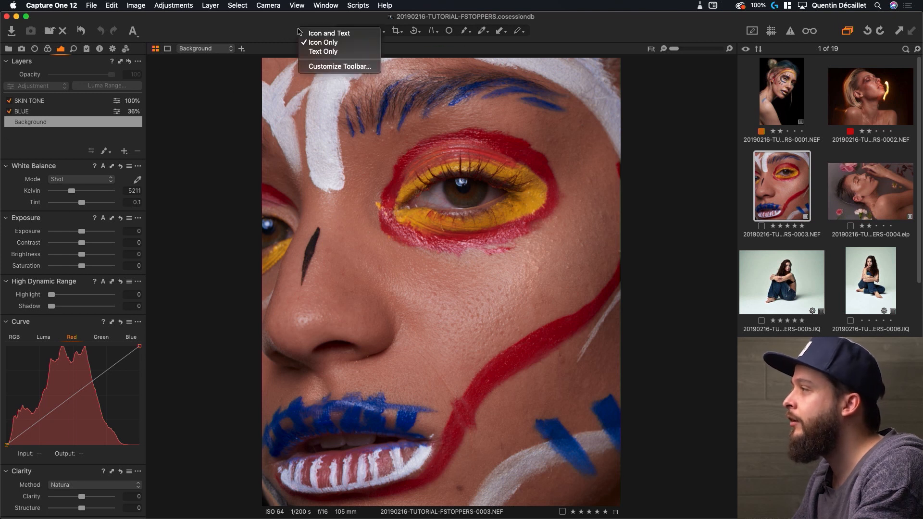
pyautogui.click(328, 66)
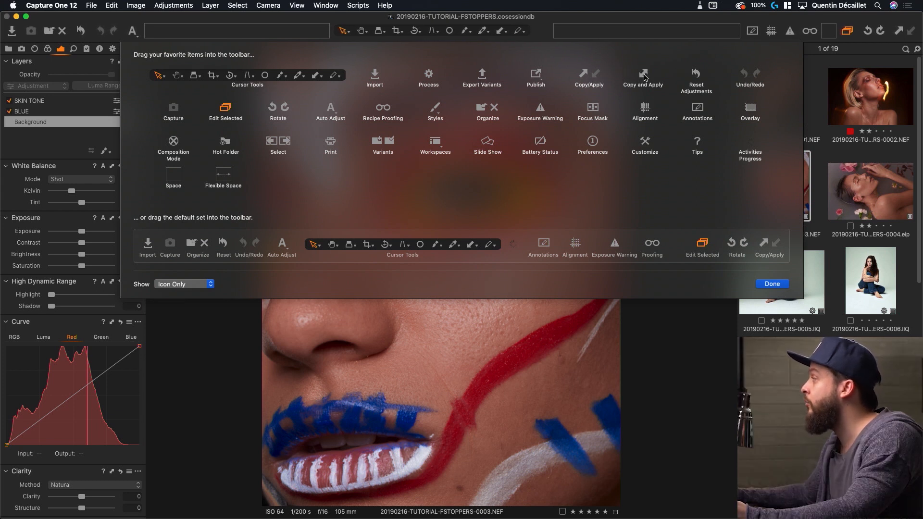
pyautogui.moveTo(657, 72); pyautogui.dragTo(877, 32)
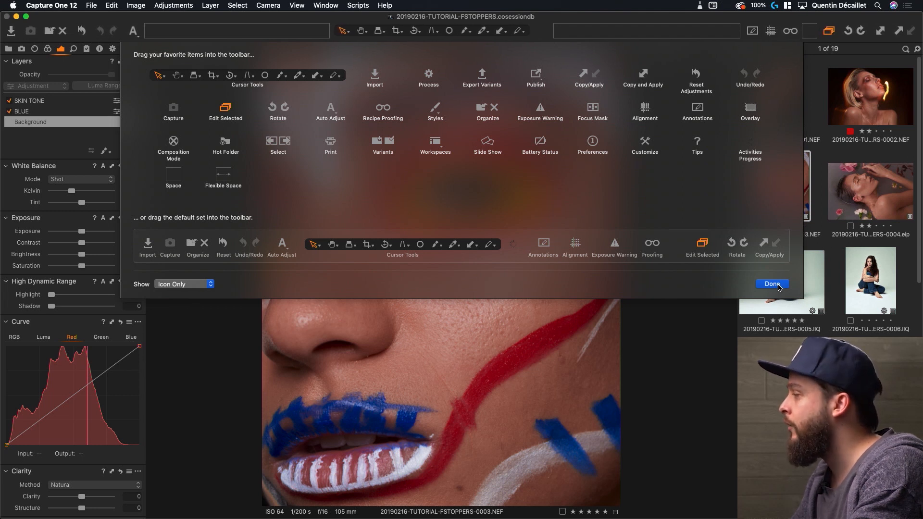
pyautogui.click(769, 284)
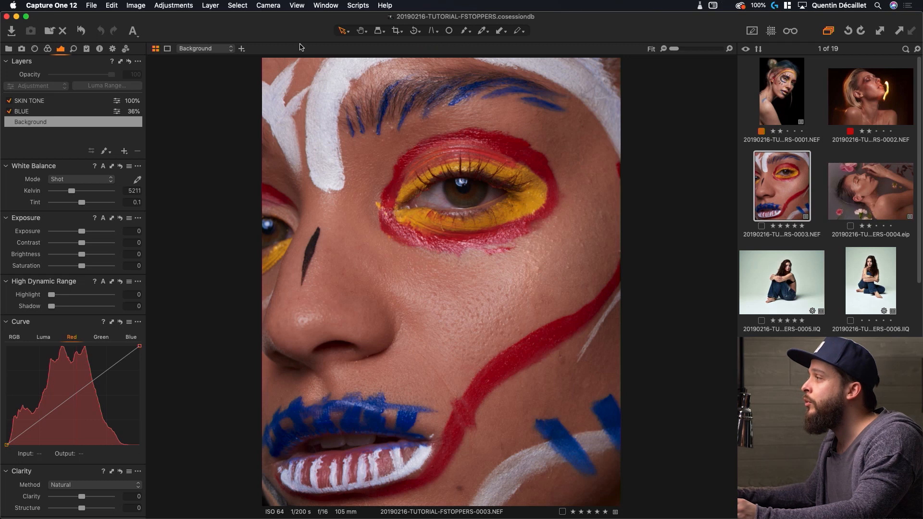
# Save the current layout as a workspace named TUTORIAL
pyautogui.click(323, 4)
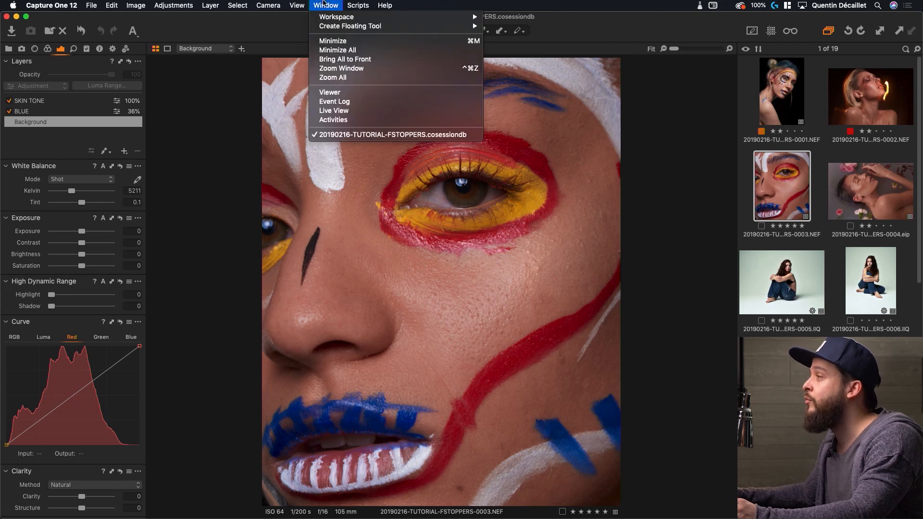
pyautogui.moveTo(328, 17)
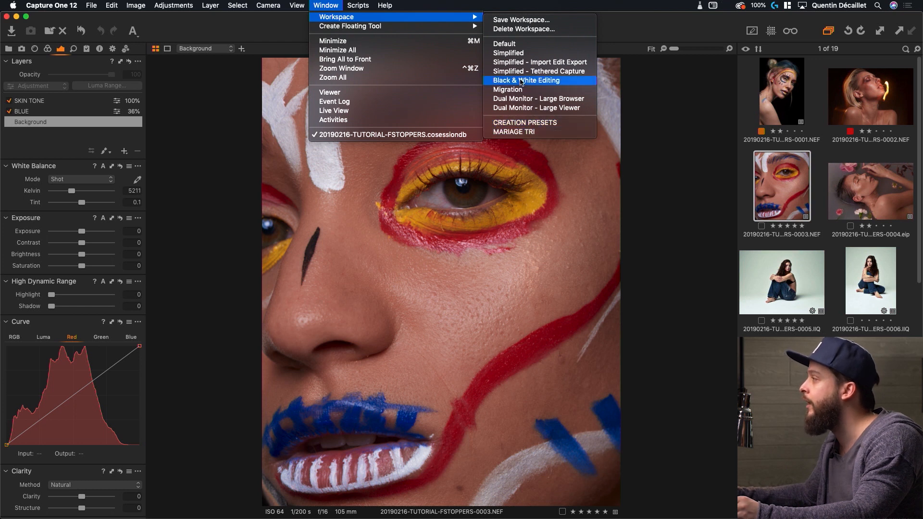
pyautogui.click(544, 22)
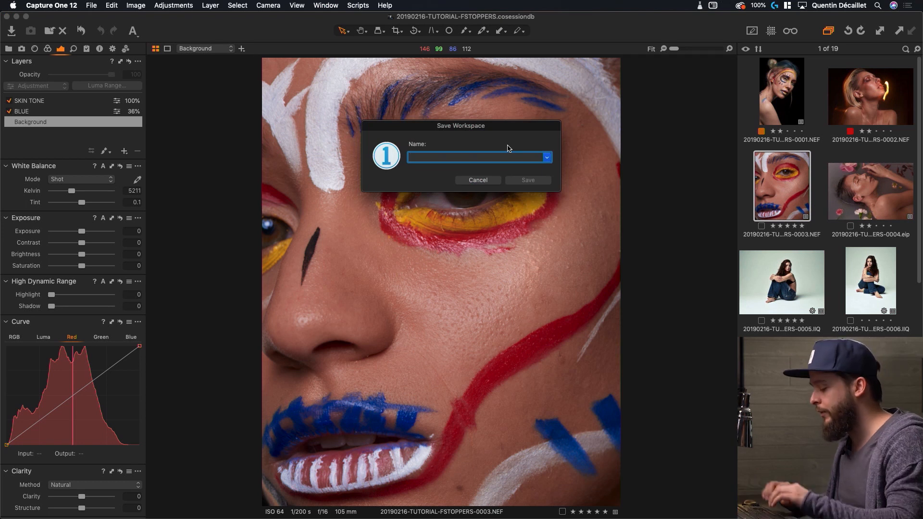
pyautogui.write('TUTORIAL')
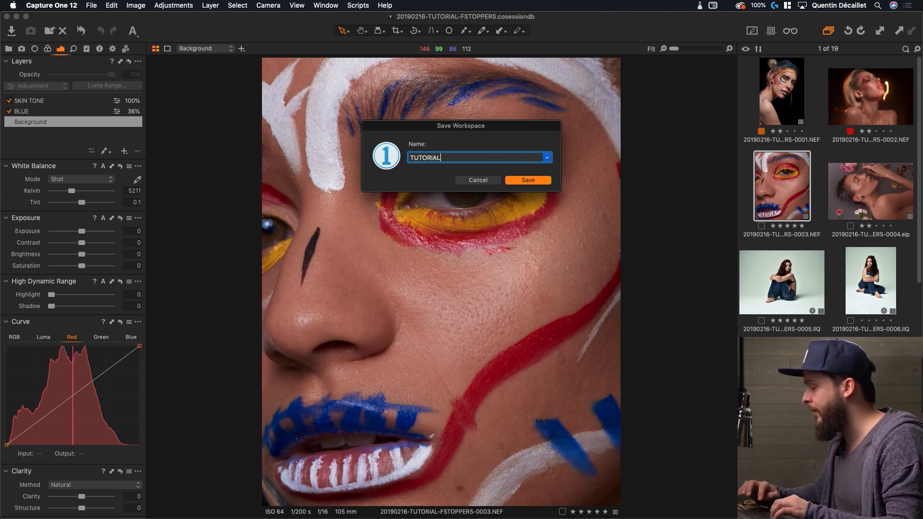
pyautogui.click(508, 180)
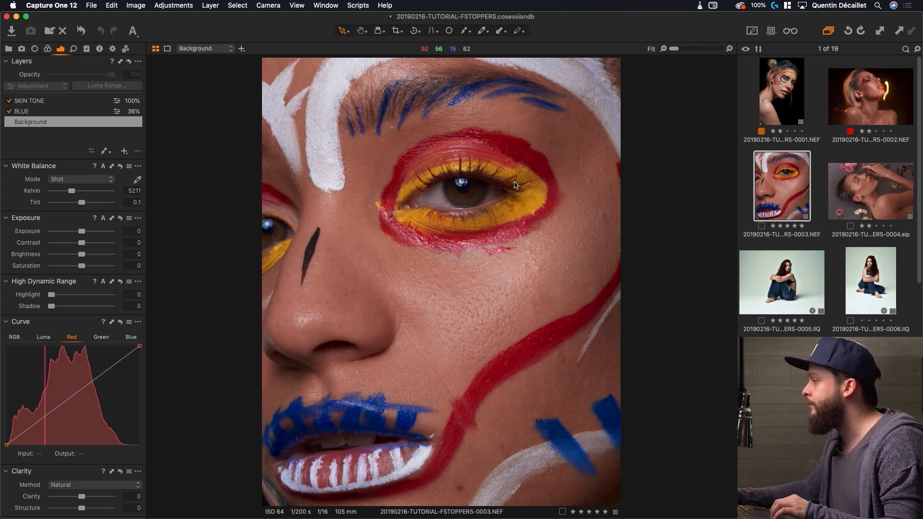
# Switch to the Default workspace and back to the saved TUTORIAL workspace
pyautogui.click(325, 5)
pyautogui.moveTo(327, 19)
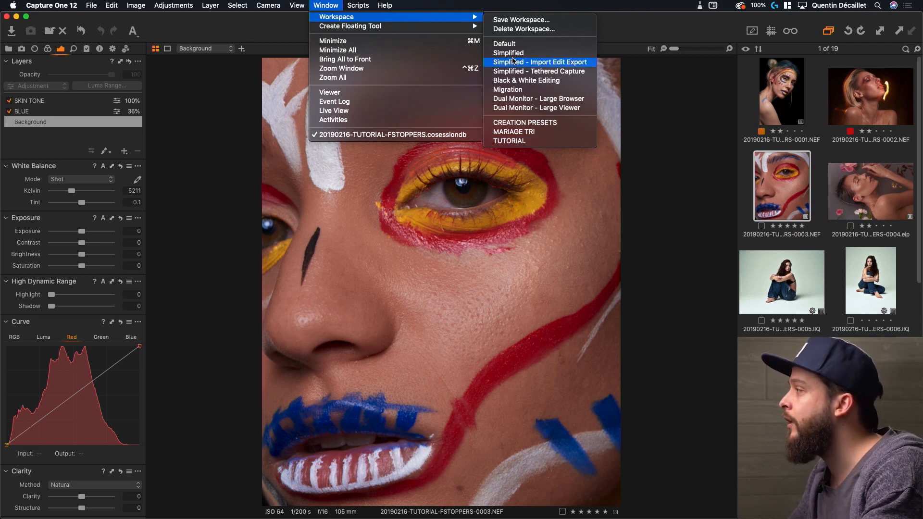
pyautogui.click(511, 44)
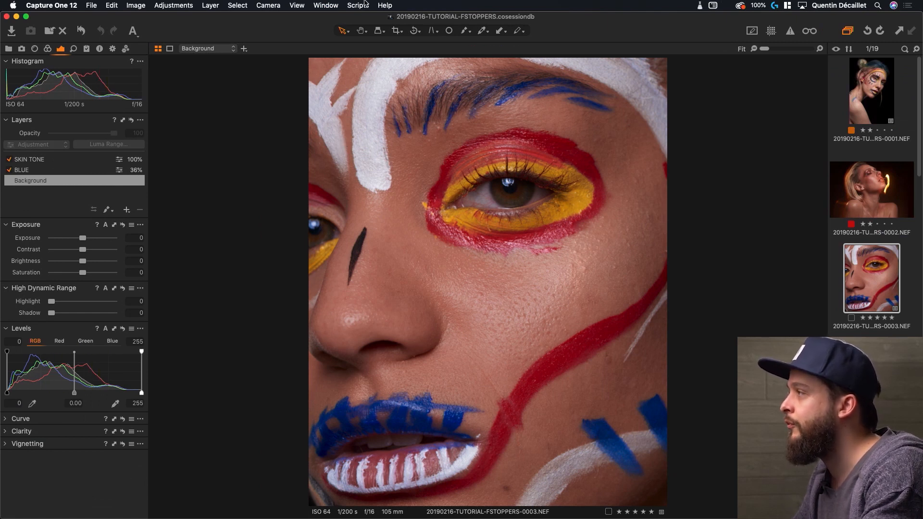
pyautogui.click(331, 4)
pyautogui.moveTo(334, 17)
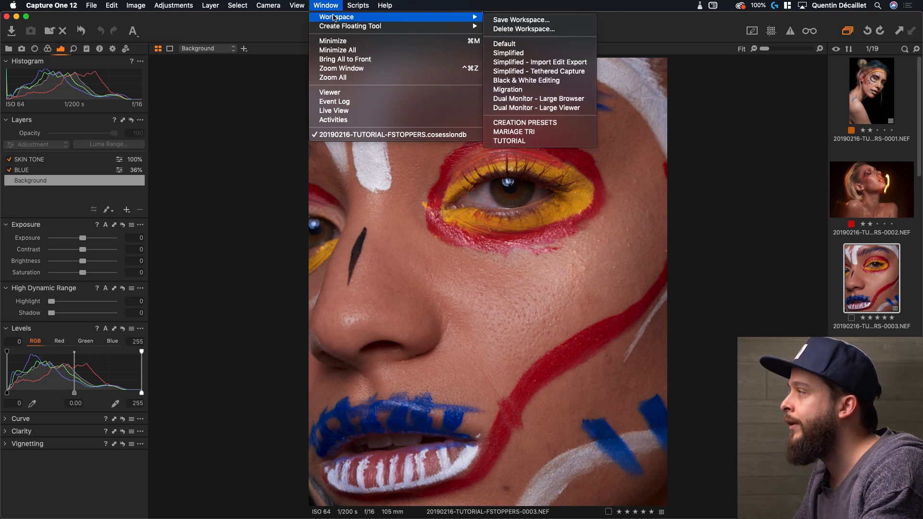
pyautogui.click(554, 143)
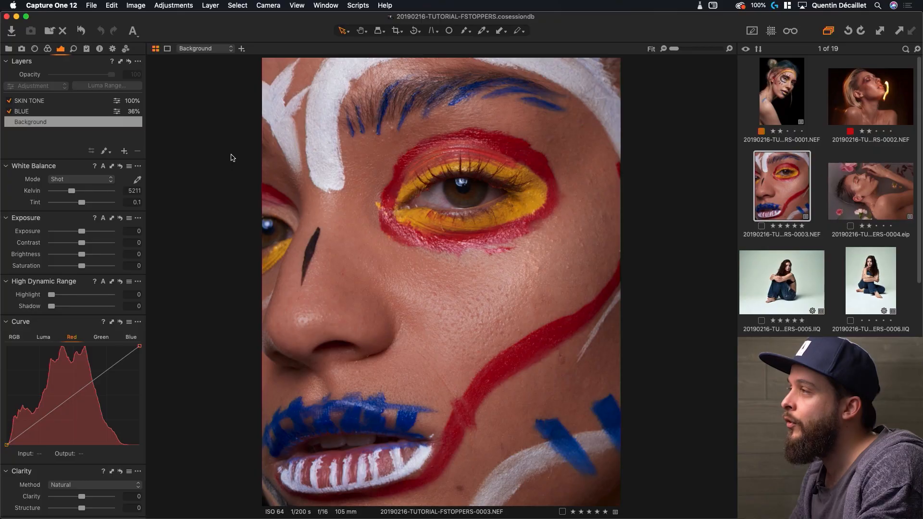
# Create a new keyboard shortcut set named FSTOPPERS
pyautogui.click(110, 5)
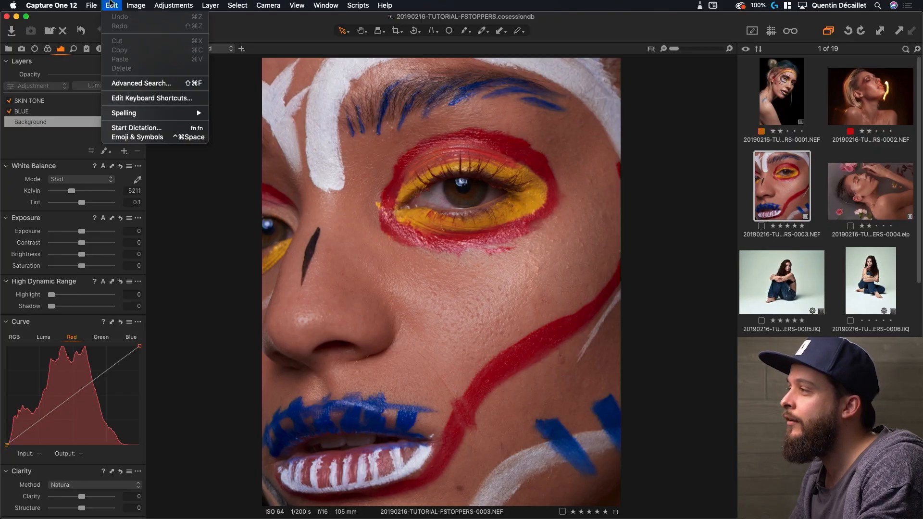
pyautogui.click(138, 98)
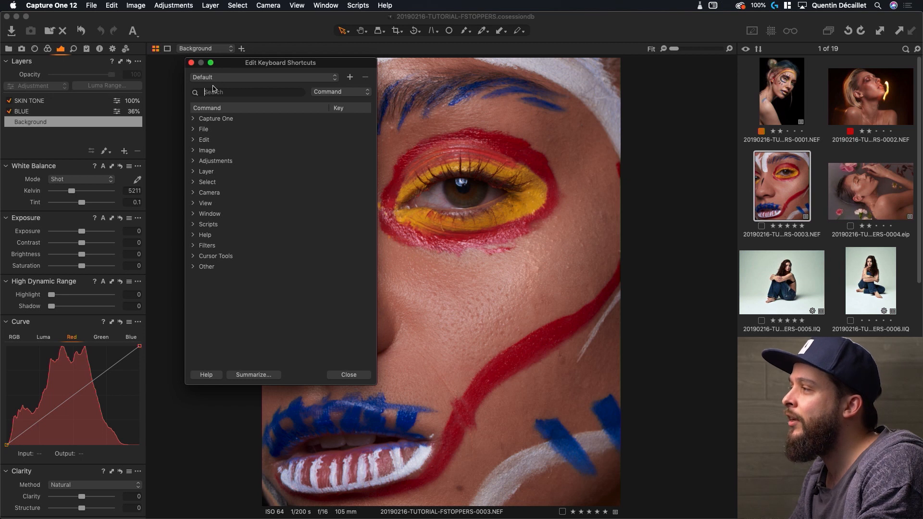
pyautogui.click(350, 78)
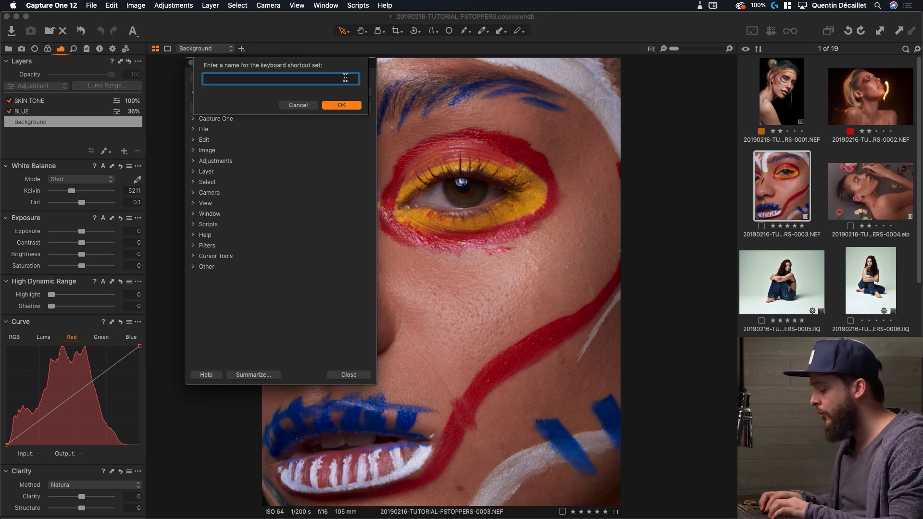
pyautogui.write('FSTOPPERS')
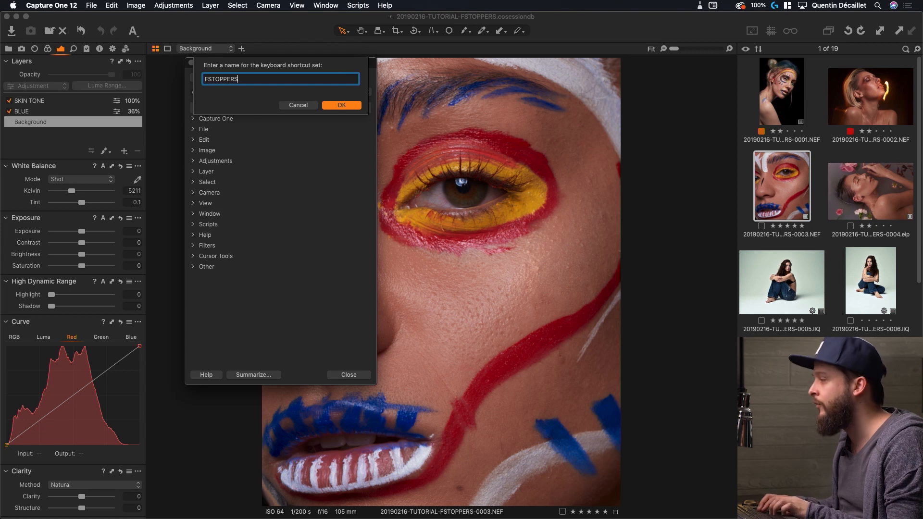
pyautogui.click(356, 105)
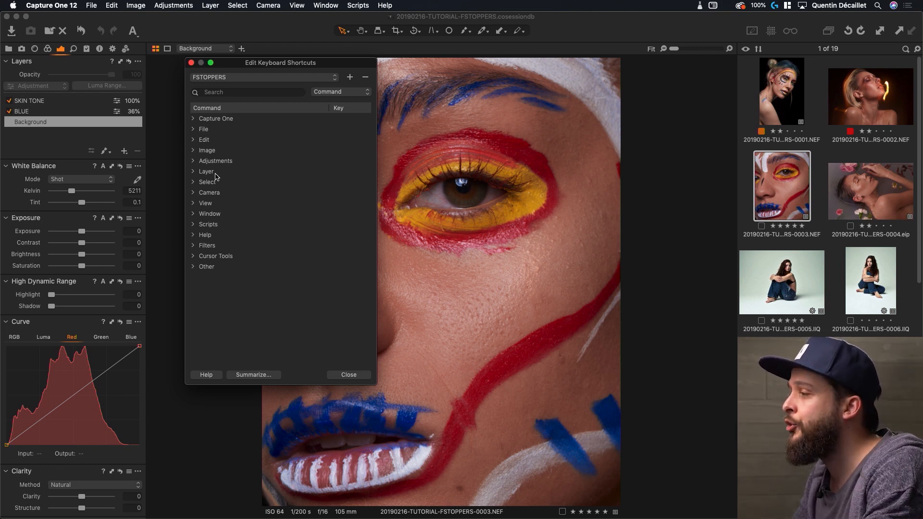
# In the Other > Exposure commands, assign Up arrow to Exposure (+0.1) and Down arrow to Exposure (-0.1)
pyautogui.click(193, 267)
pyautogui.click(200, 277)
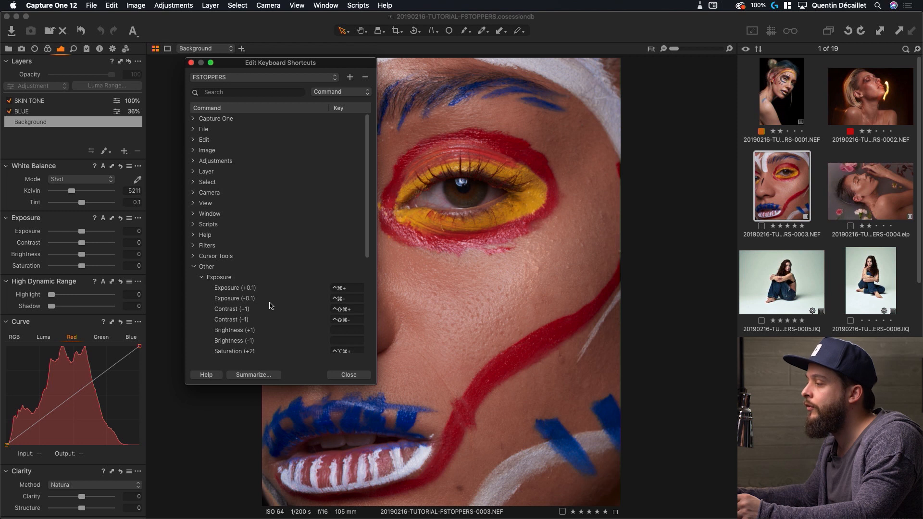
pyautogui.click(351, 288)
pyautogui.click(344, 277)
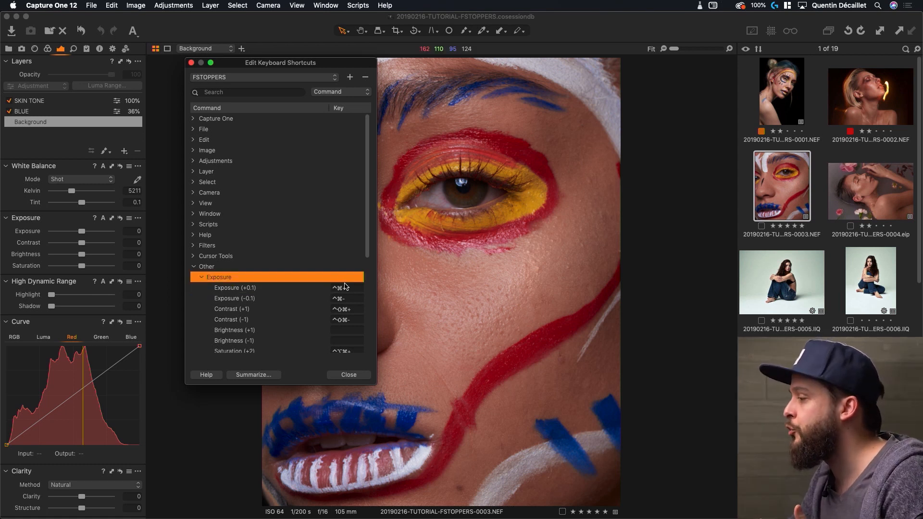
pyautogui.click(349, 288)
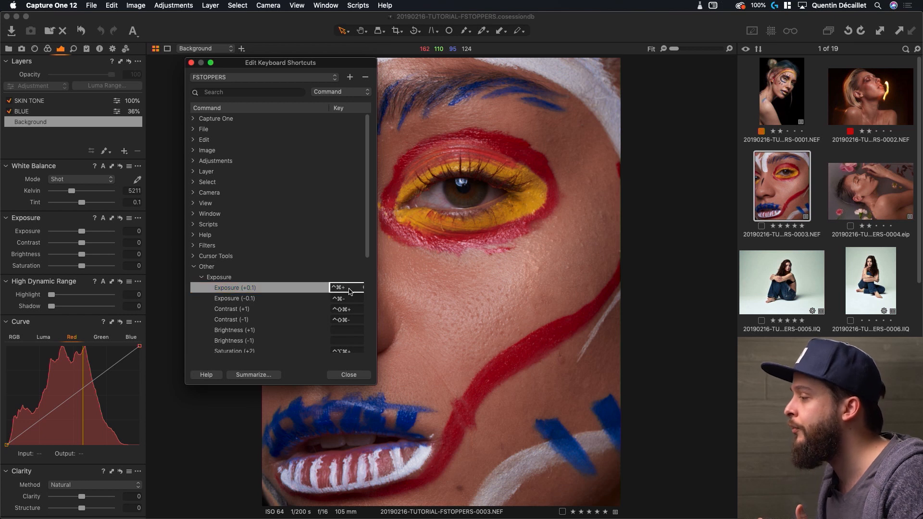
pyautogui.click(350, 299)
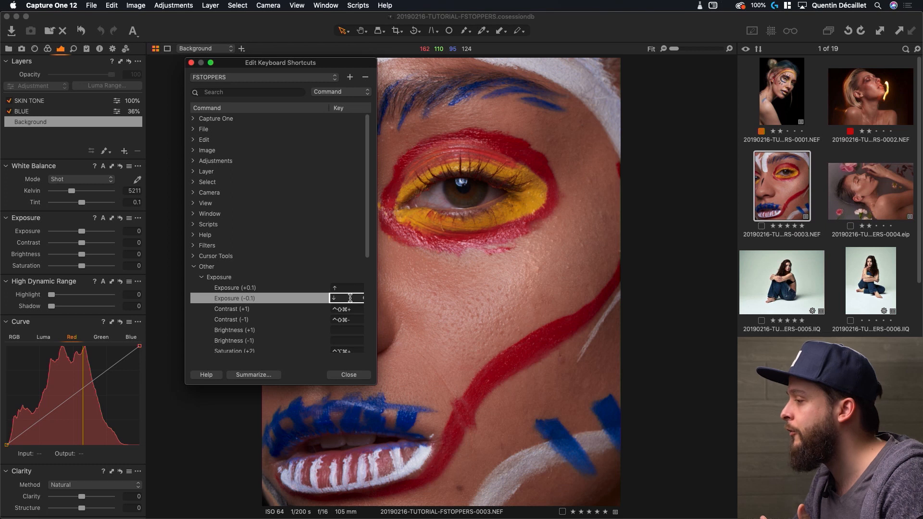
# Assign Option+Up arrow to Brightness (+1) and Option+Down arrow to Brightness (-1), and close the shortcut editor
pyautogui.click(343, 330)
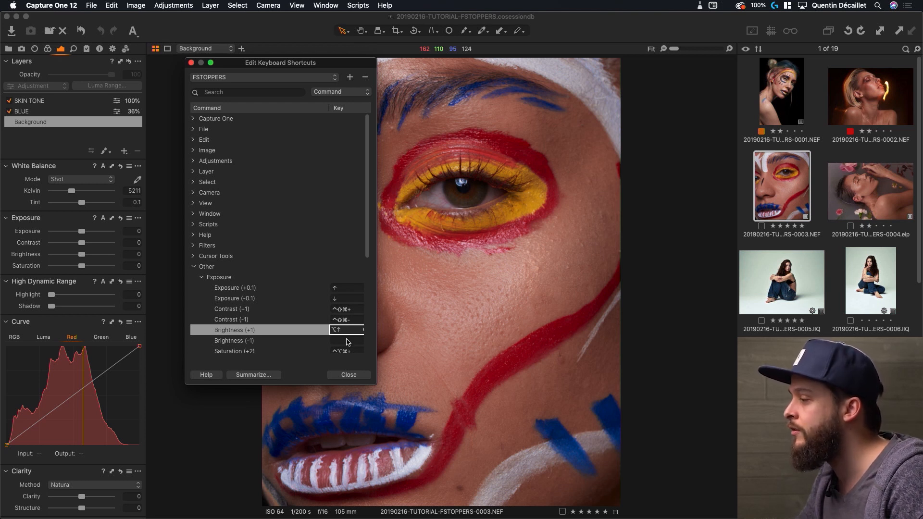
pyautogui.click(347, 341)
pyautogui.hotkey('alt', 'Down')
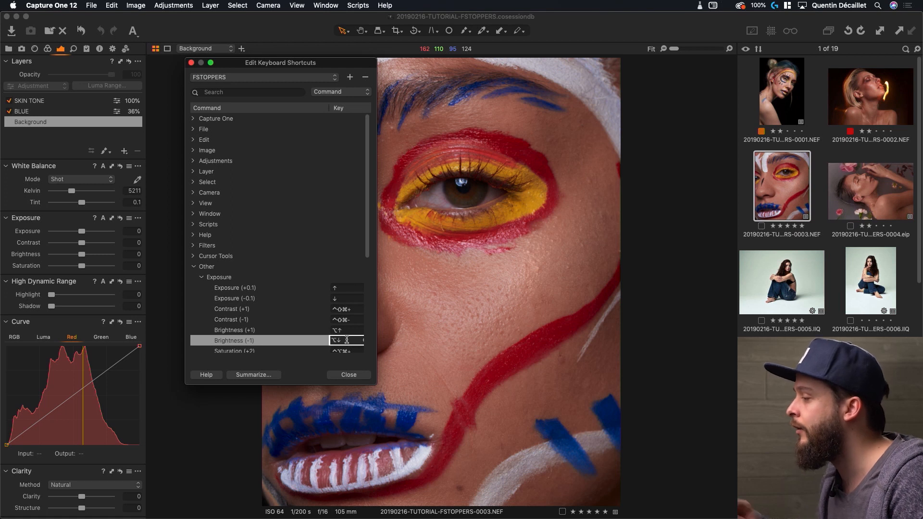
pyautogui.click(349, 375)
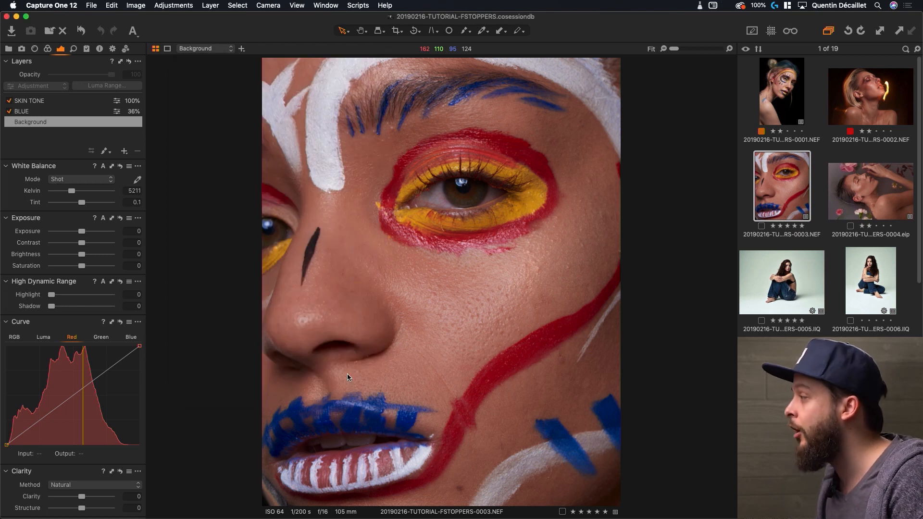
# Try the new exposure shortcuts by raising the photo's Exposure to 0.5 and lowering it back to 0
pyautogui.hotkey('ctrl', '+')
pyautogui.hotkey('ctrl', '+')
pyautogui.hotkey('ctrl', '+')
pyautogui.hotkey('ctrl', '+')
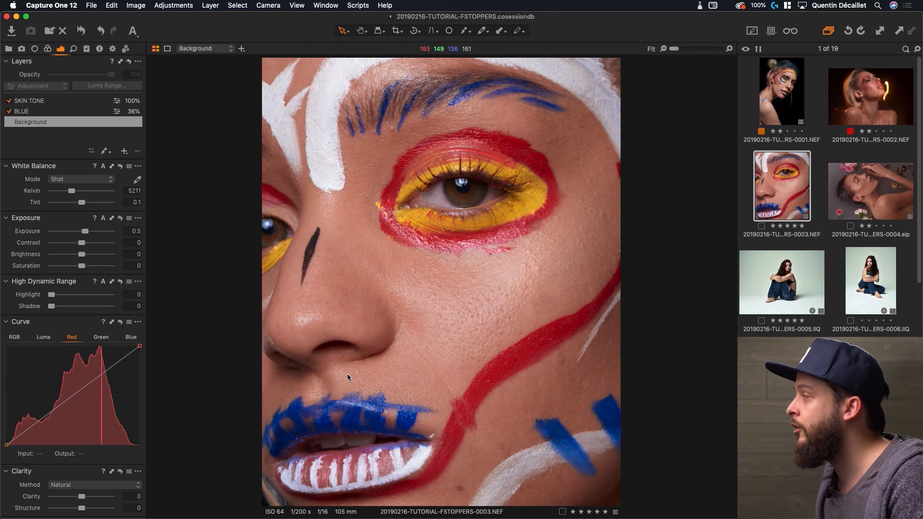
pyautogui.hotkey('ctrl', '-')
pyautogui.hotkey('ctrl', '-')
pyautogui.hotkey('ctrl', '-')
pyautogui.hotkey('ctrl', '-')
pyautogui.hotkey('ctrl', '-')
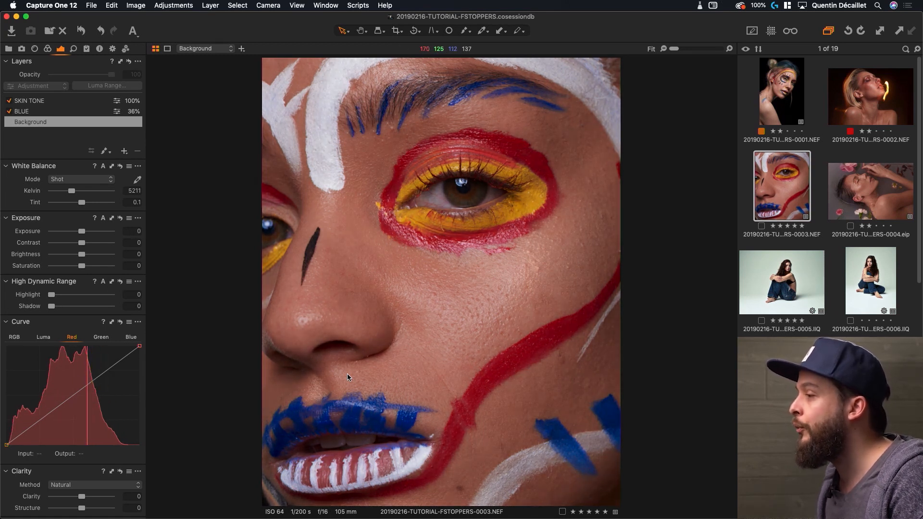
# Try the new brightness shortcuts by raising the photo's Brightness to 5 and lowering it back to 0
pyautogui.hotkey('ctrl', 'shift', '+')
pyautogui.hotkey('ctrl', 'shift', '+')
pyautogui.hotkey('ctrl', 'shift', '+')
pyautogui.hotkey('ctrl', 'shift', '+')
pyautogui.hotkey('ctrl', 'shift', '+')
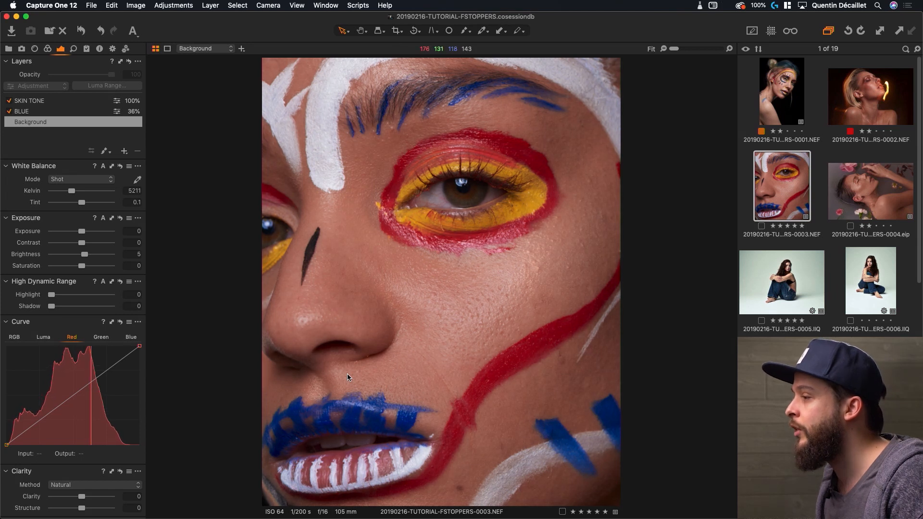
pyautogui.hotkey('ctrl', 'shift', '-')
pyautogui.hotkey('ctrl', 'shift', '-')
pyautogui.hotkey('ctrl', 'shift', '-')
pyautogui.hotkey('ctrl', 'shift', '-')
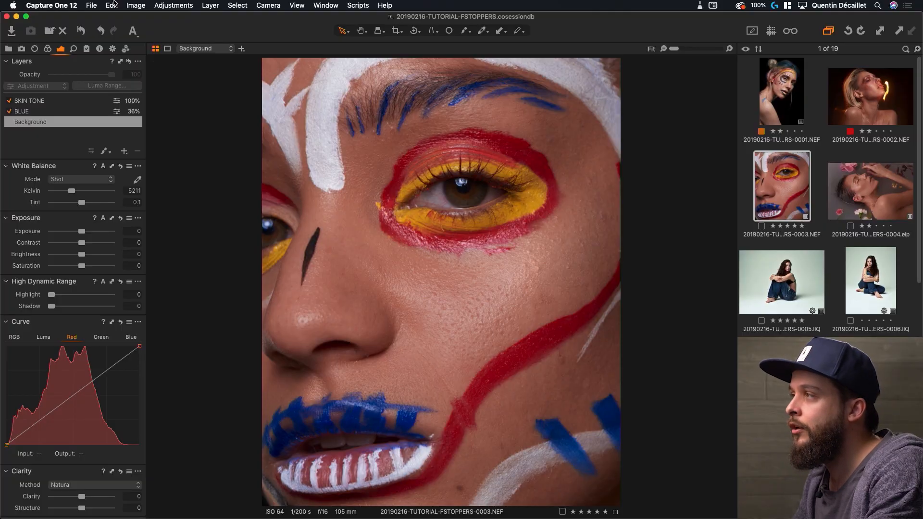
# Reopen the keyboard shortcut editor and search its commands for "satura"
pyautogui.click(111, 5)
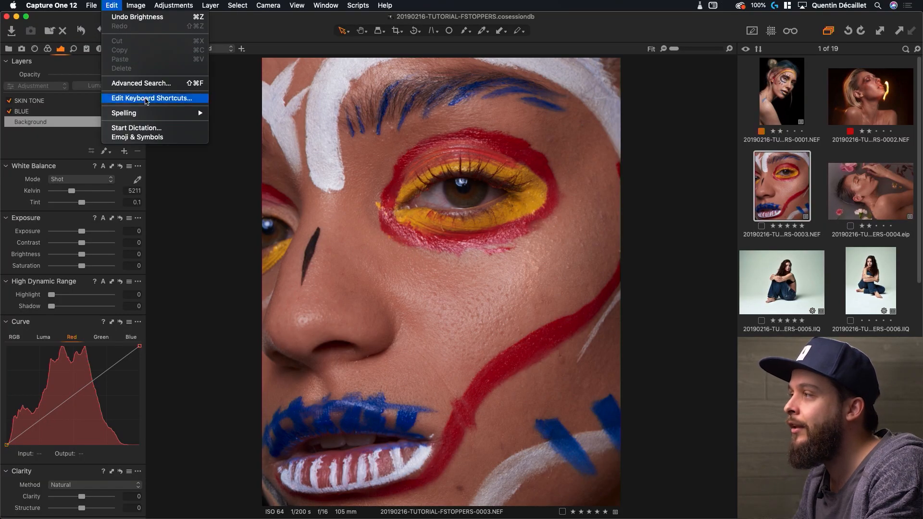
pyautogui.click(146, 99)
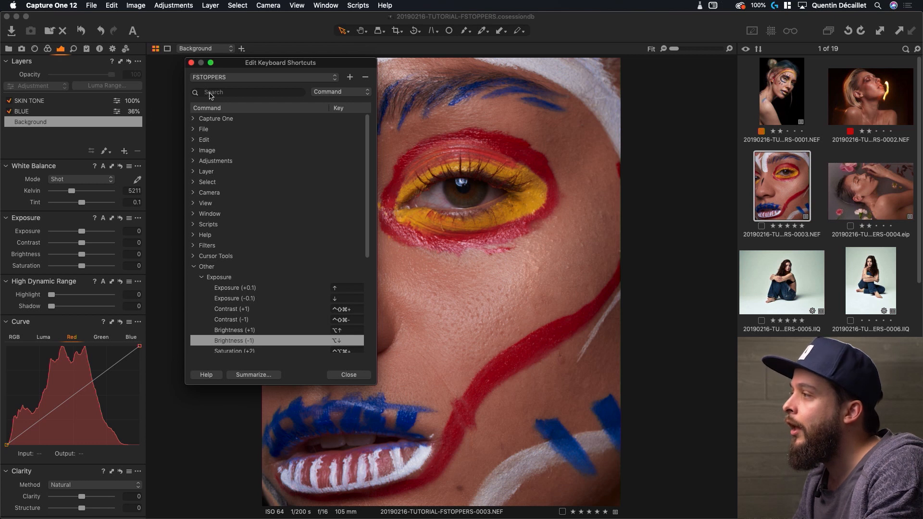
pyautogui.click(227, 92)
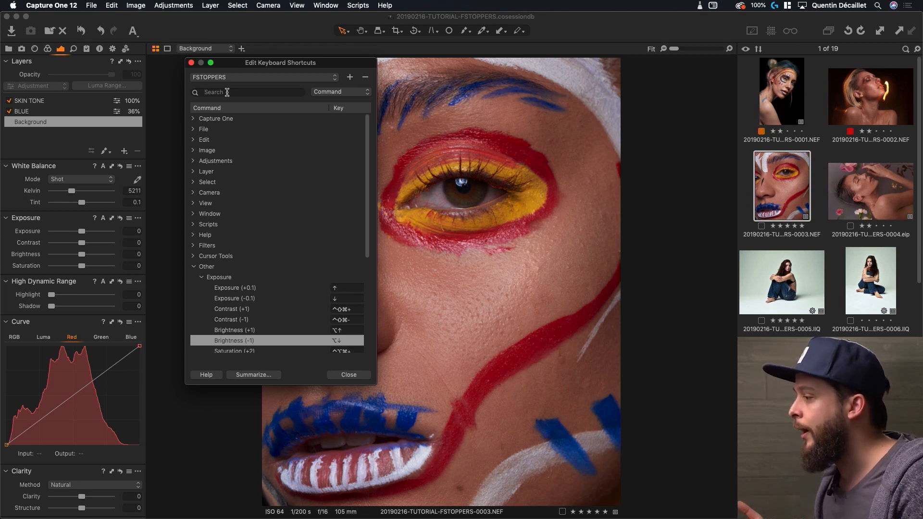
pyautogui.write('satu')
pyautogui.write('at')
pyautogui.press('BackSpace')
pyautogui.press('BackSpace')
pyautogui.write('ra')
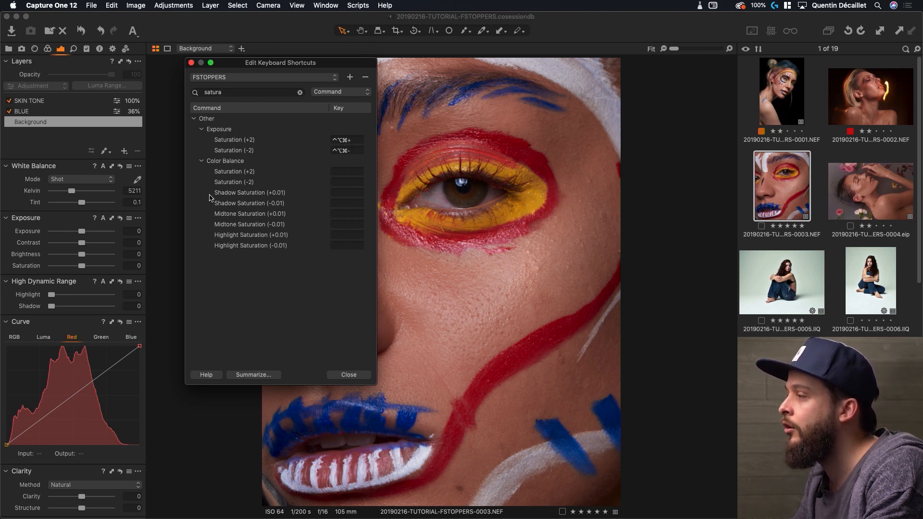
# Search the shortcut commands for "capture" and open the camera Capture command's shortcut for editing
pyautogui.click(300, 93)
pyautogui.write('ca')
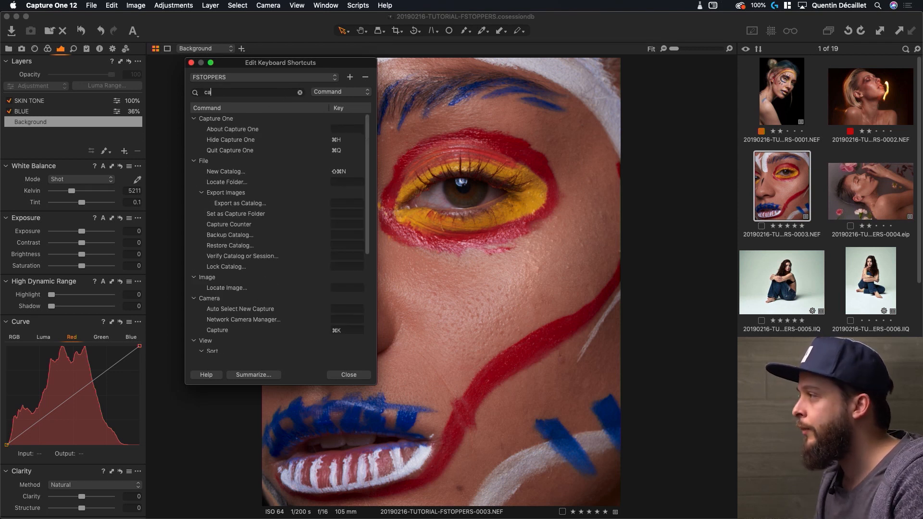
pyautogui.write('pture')
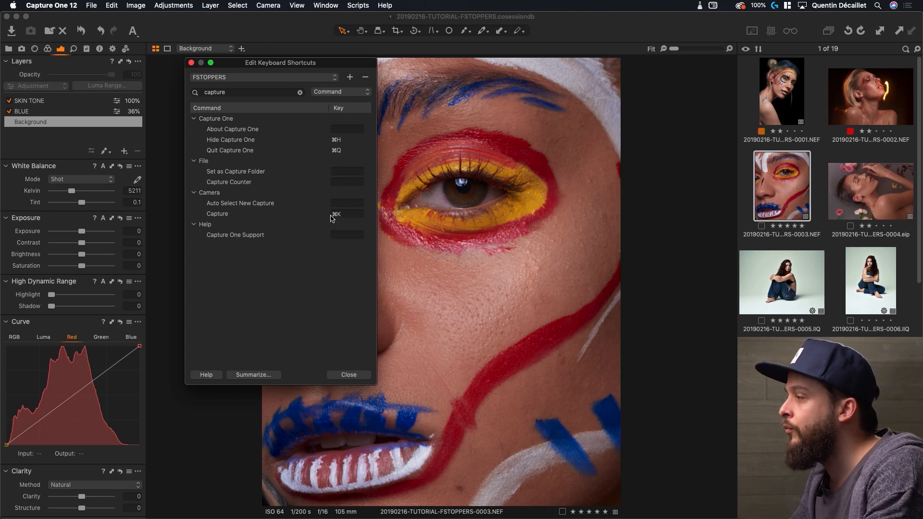
pyautogui.click(345, 215)
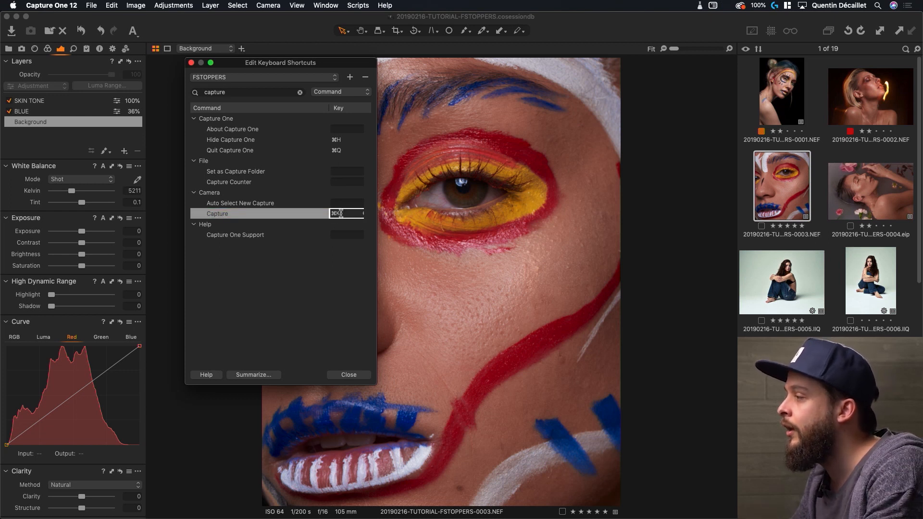
# Switch the shortcut search to Key, look up the key C and open the Crop tool's shortcut for editing
pyautogui.click(333, 94)
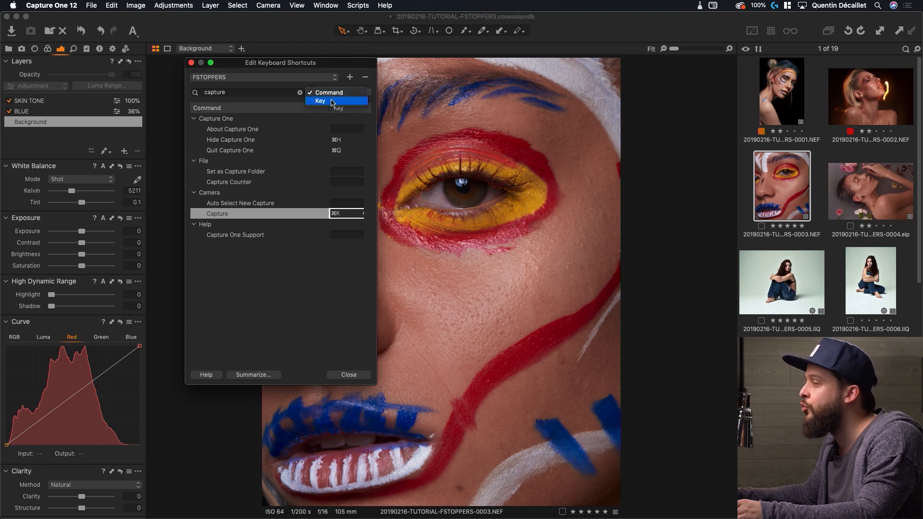
pyautogui.click(332, 102)
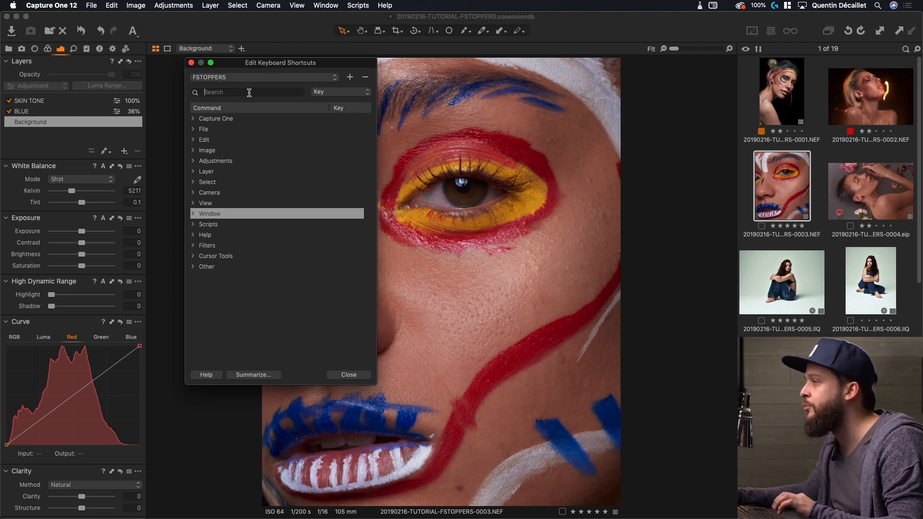
pyautogui.press('c')
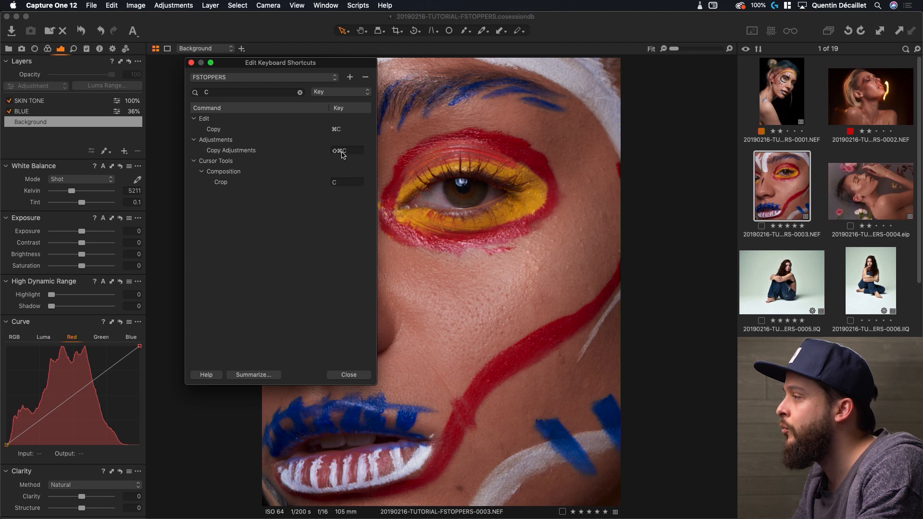
pyautogui.click(340, 182)
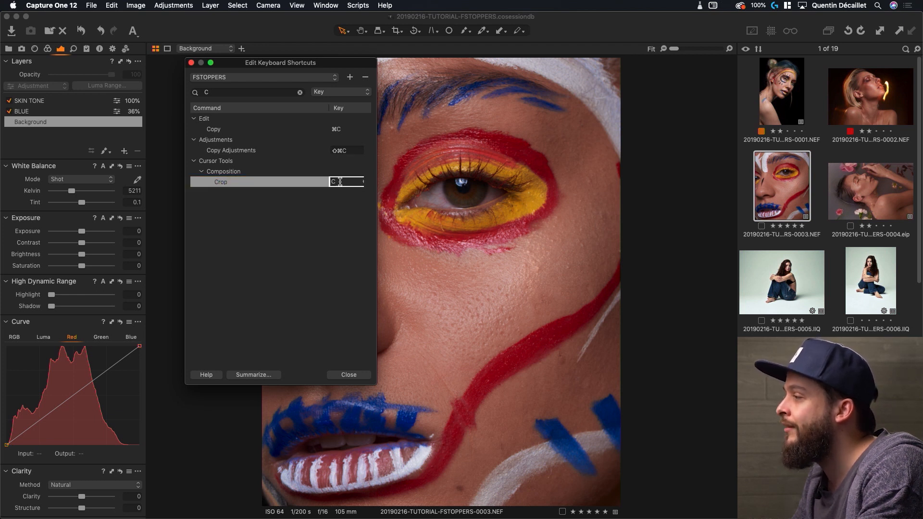
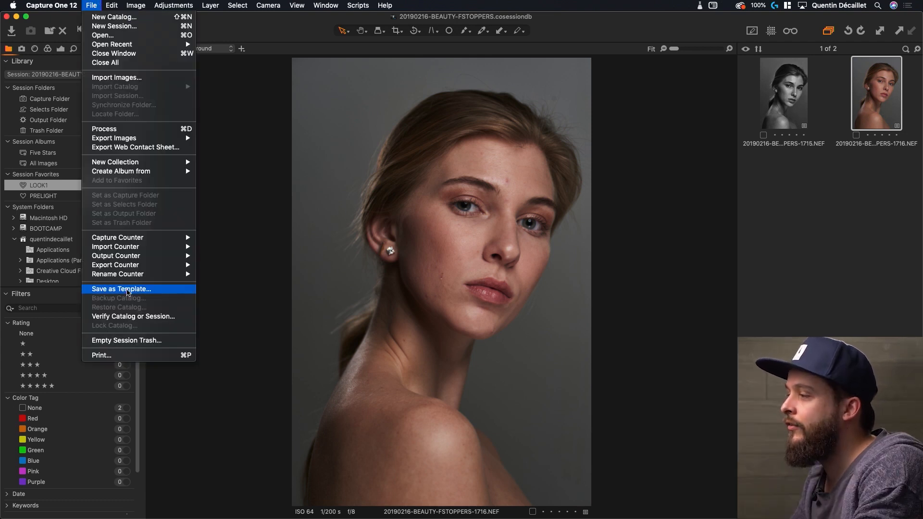
# Save the current beauty session as a session template named PRELIGHT+1LOOK in the Templates folder
pyautogui.click(127, 290)
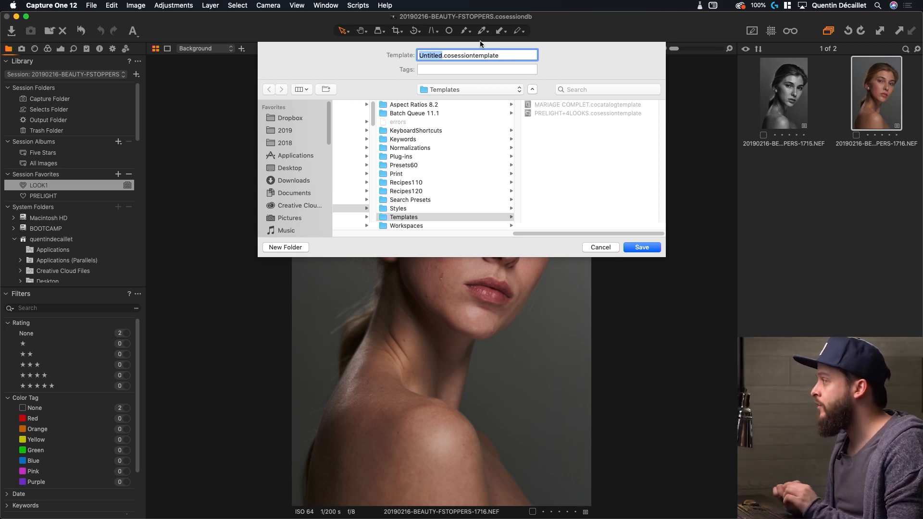
pyautogui.write('PRELIGHT+1LOOK')
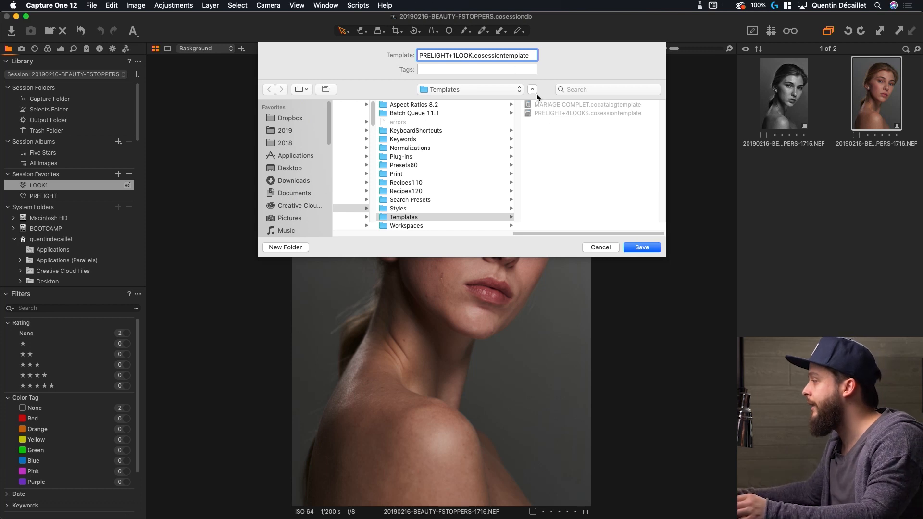
pyautogui.click(642, 247)
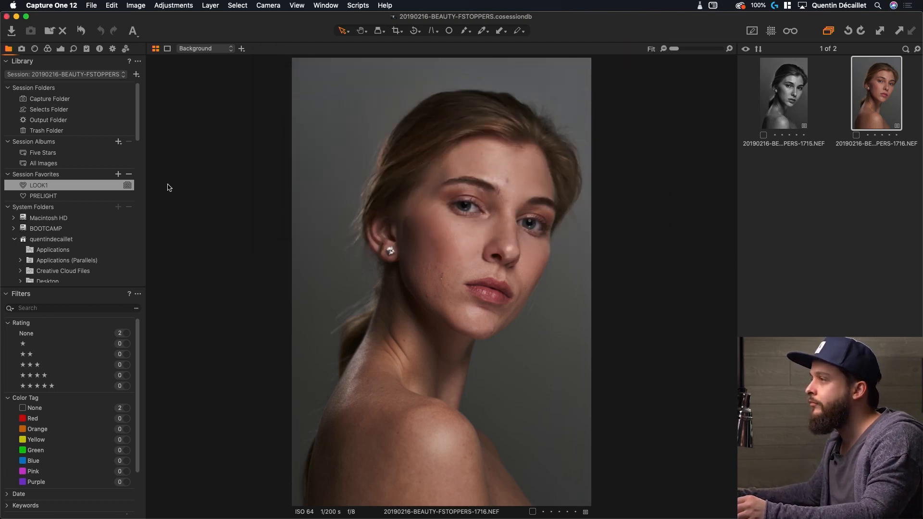
# Create a new session named DEMO from the PRELIGHT+1LOOK template in the 02_TO_RETOUCH location
pyautogui.click(92, 5)
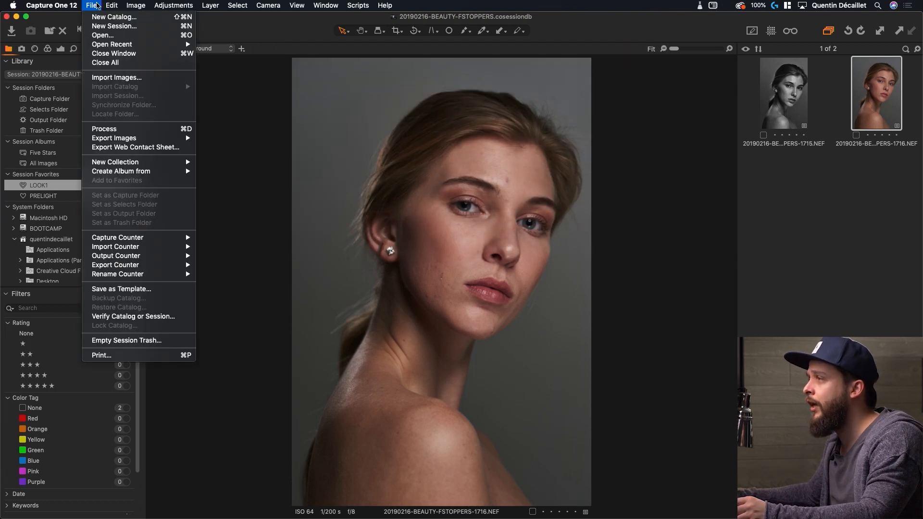
pyautogui.click(111, 27)
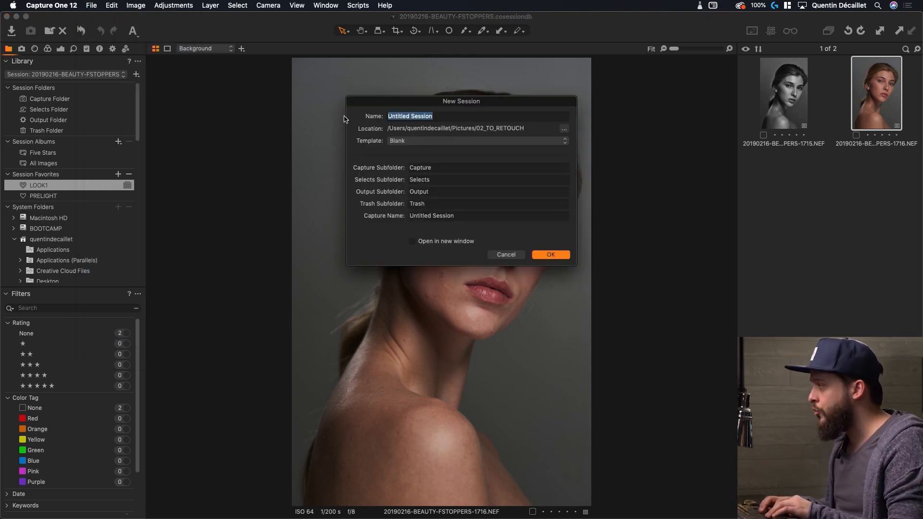
pyautogui.write('DEMO')
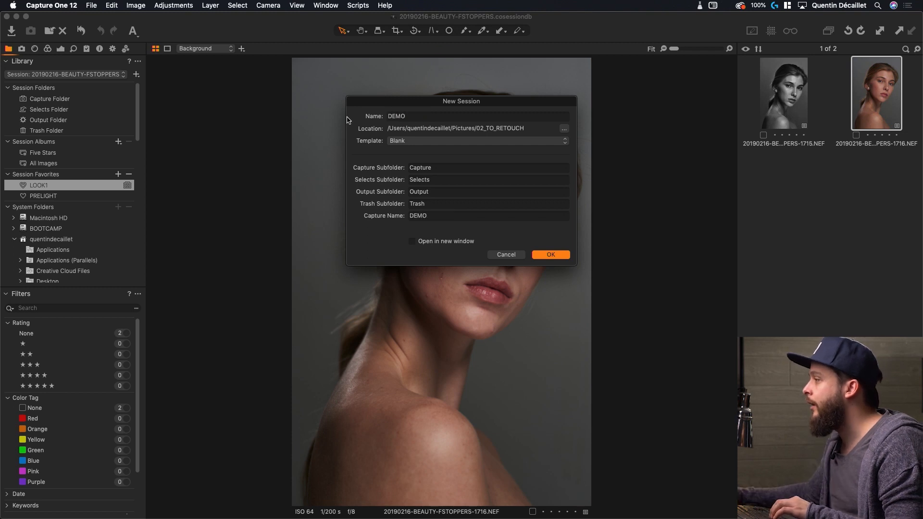
pyautogui.click(415, 141)
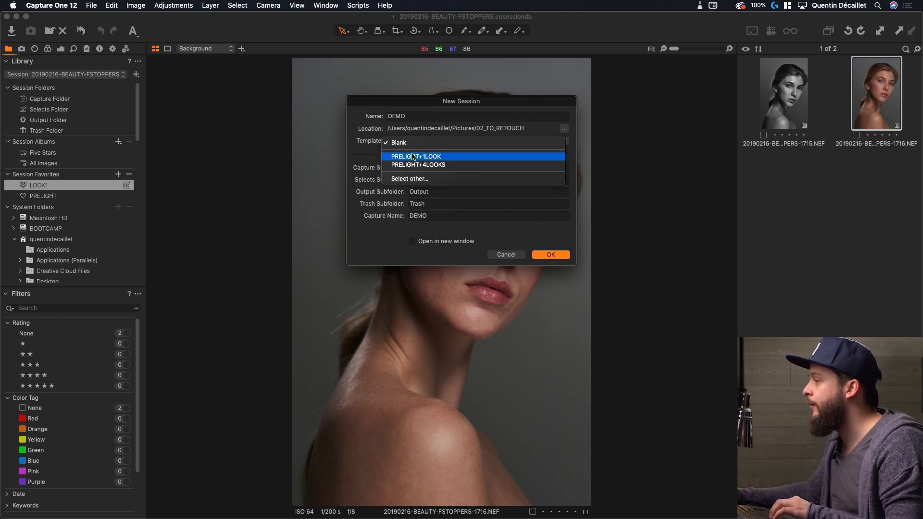
pyautogui.click(436, 157)
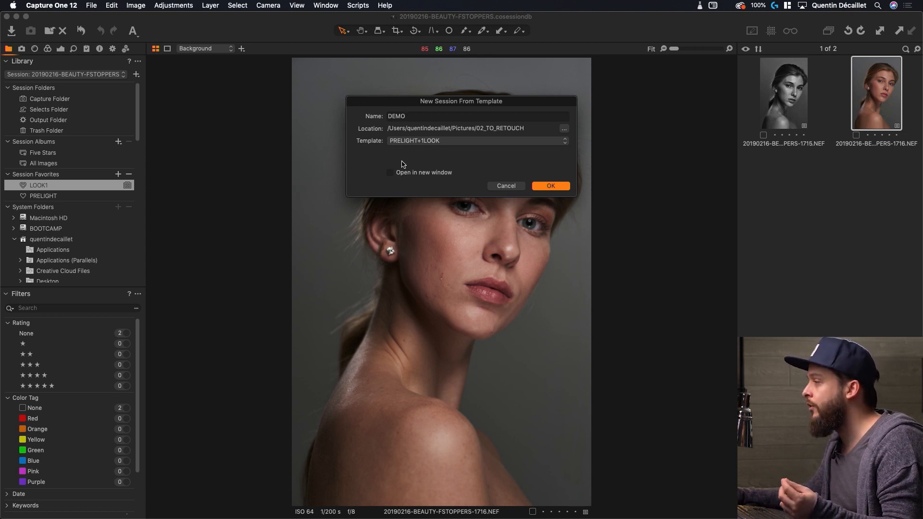
pyautogui.click(551, 187)
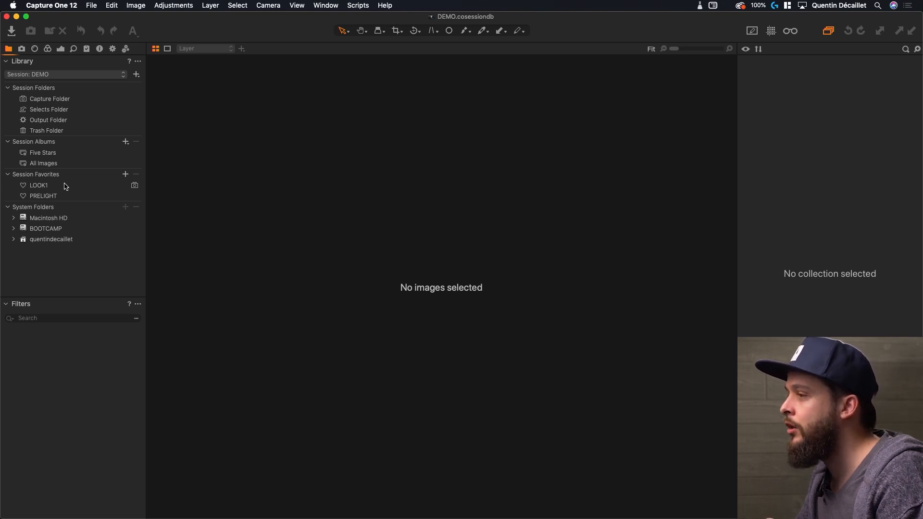
# Reveal the DEMO session's Capture Folder in the library's system folders
pyautogui.click(50, 100)
pyautogui.rightClick(50, 100)
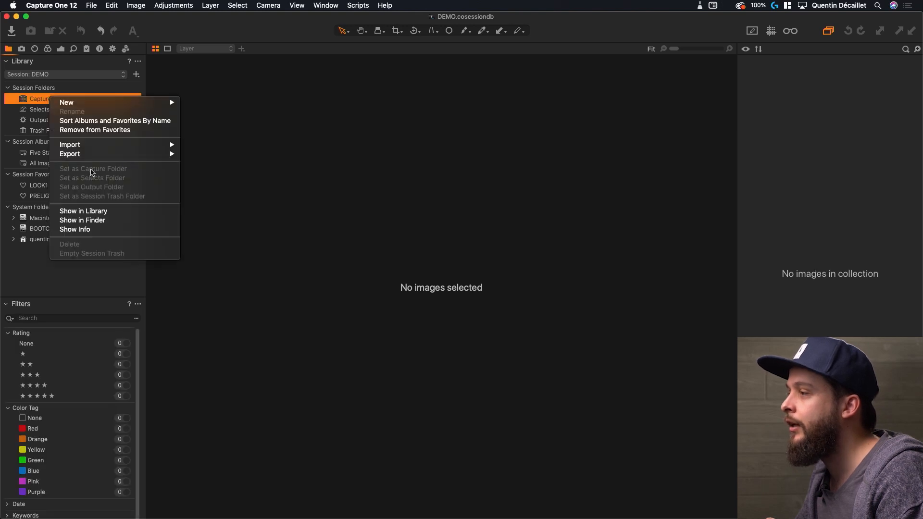
pyautogui.click(96, 212)
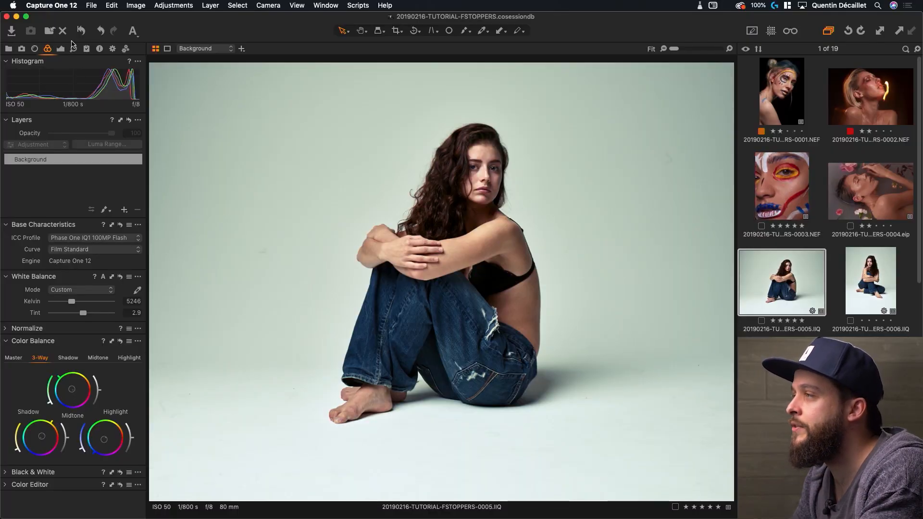
# Examine the contents of the built-in styles, user presets, built-in presets and user styles
pyautogui.click(86, 49)
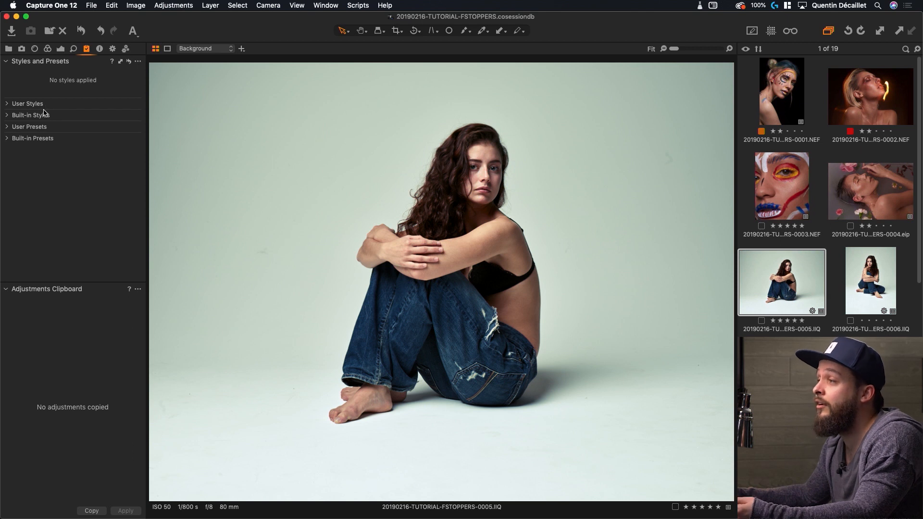
pyautogui.click(7, 115)
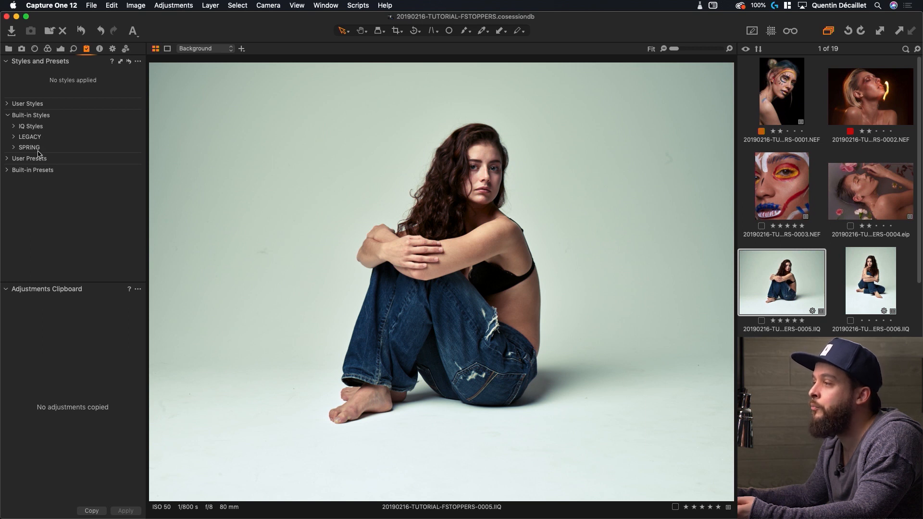
pyautogui.click(7, 115)
pyautogui.click(7, 128)
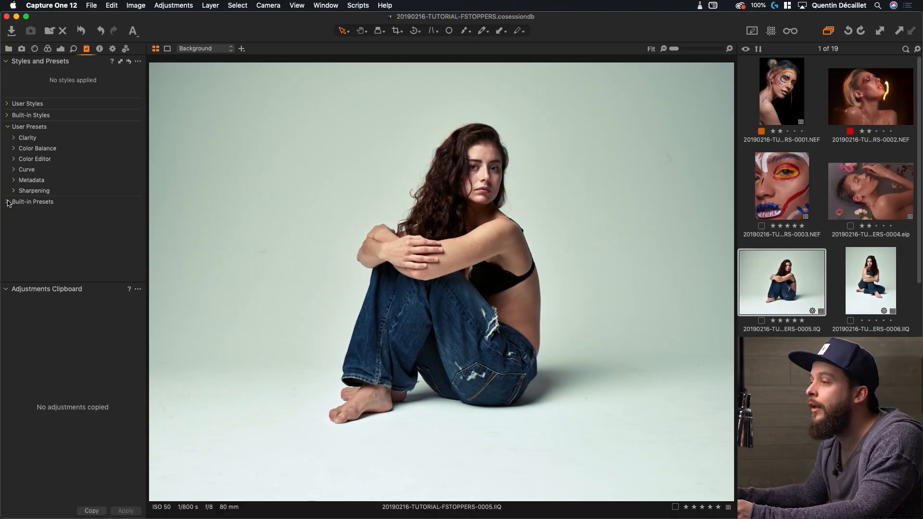
pyautogui.click(8, 202)
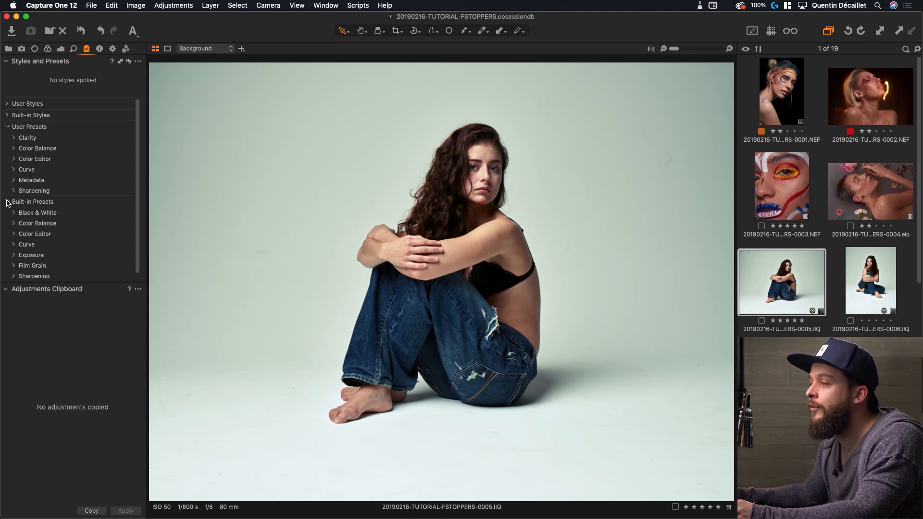
pyautogui.scroll(-1, 29, 215)
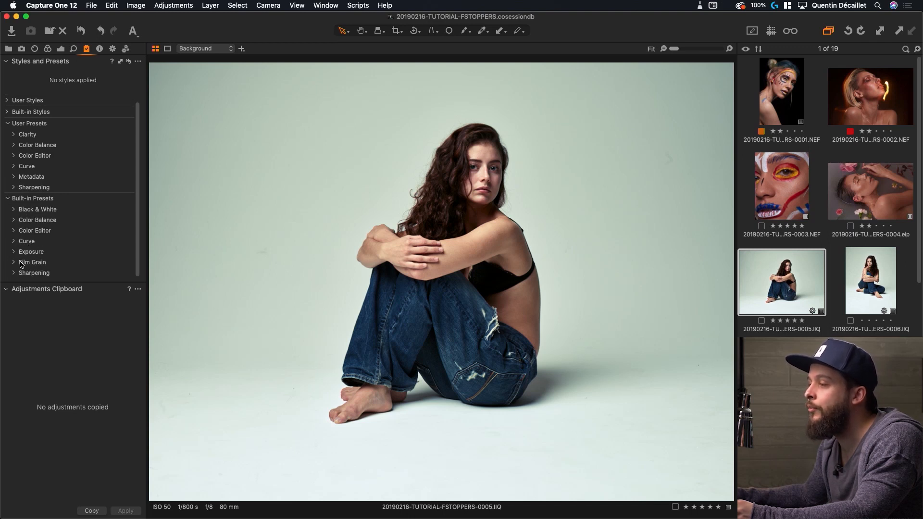
pyautogui.click(10, 198)
pyautogui.click(8, 128)
pyautogui.click(8, 104)
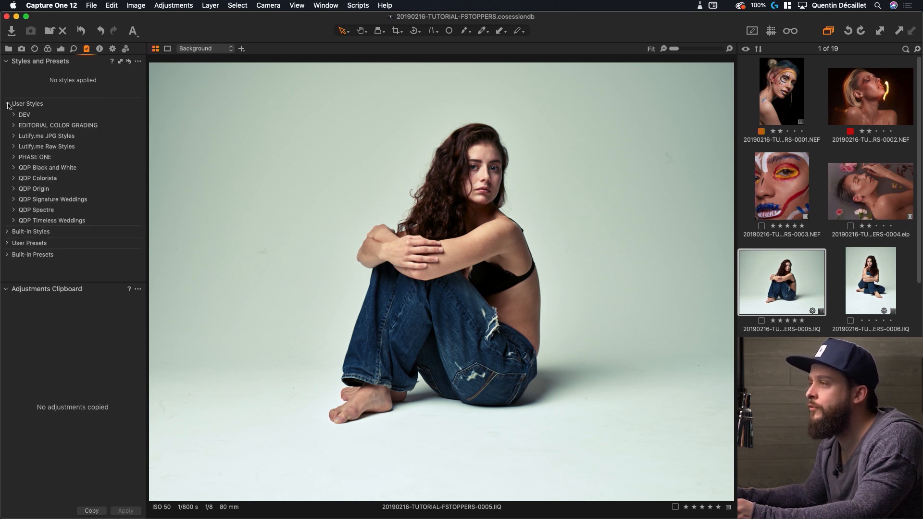
# Apply the SPR-07 style from the built-in SPRING styles to a new layer on the seated portrait
pyautogui.click(7, 232)
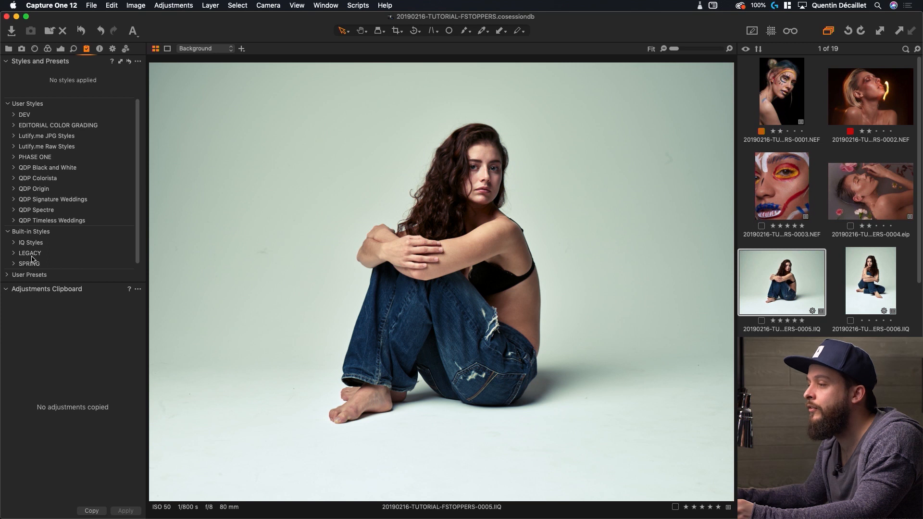
pyautogui.click(13, 264)
pyautogui.scroll(-4, 59, 221)
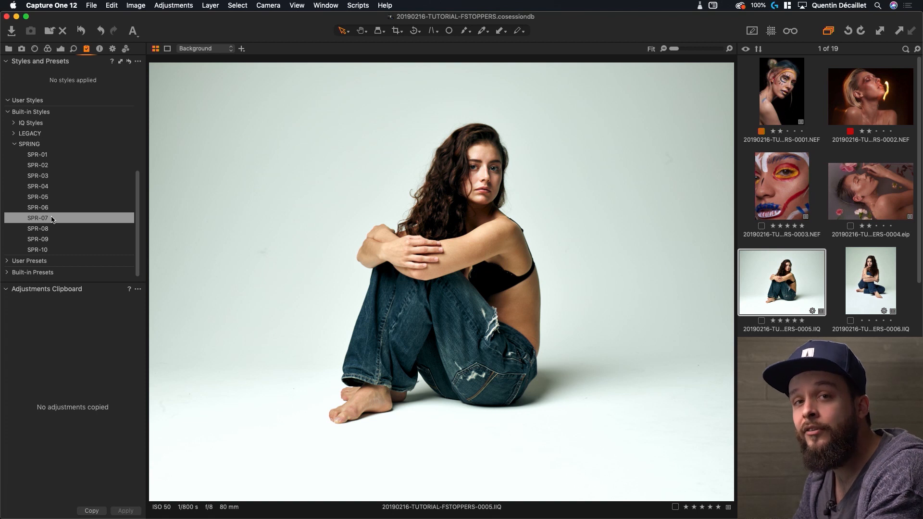
pyautogui.click(53, 219)
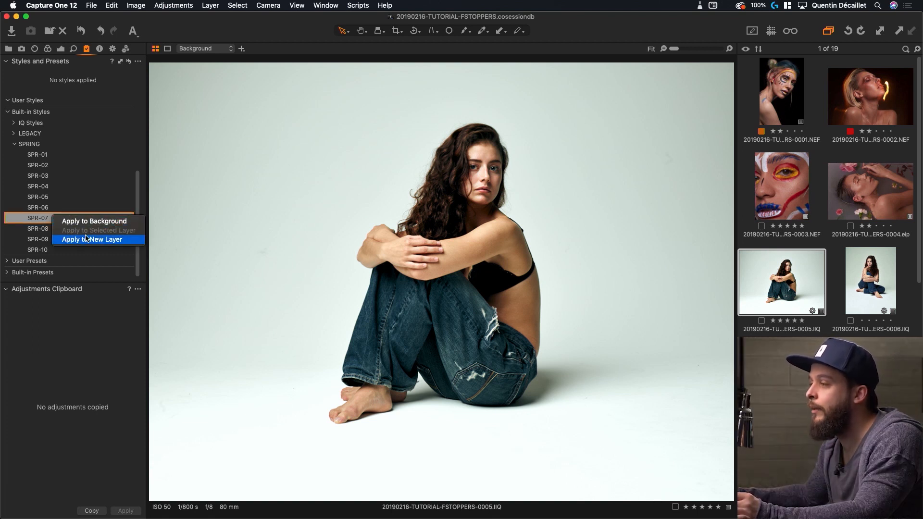
pyautogui.click(71, 238)
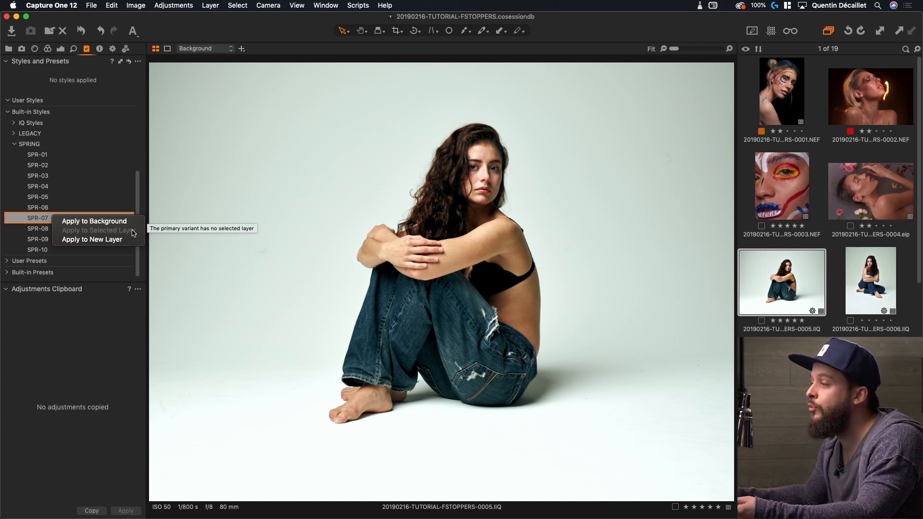
pyautogui.click(101, 239)
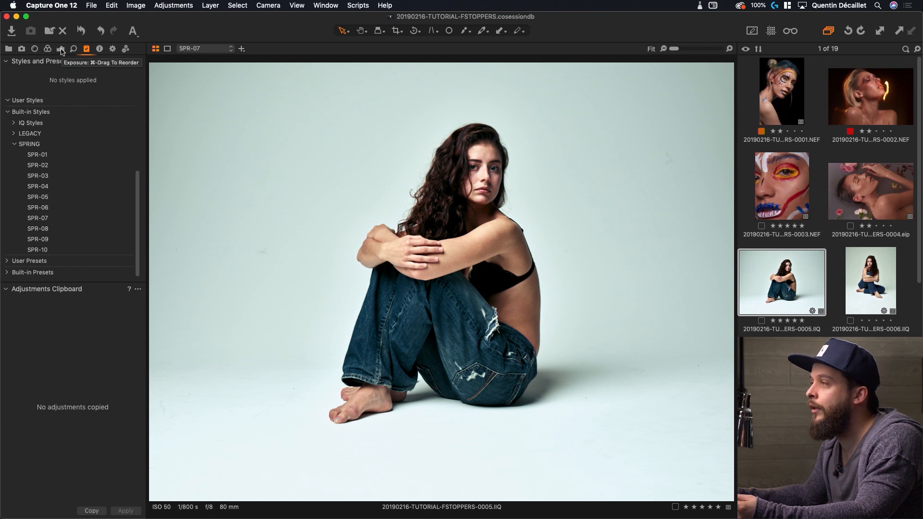
# Set the High Dynamic Range Shadow to 10 on the SPR-07 layer
pyautogui.click(60, 49)
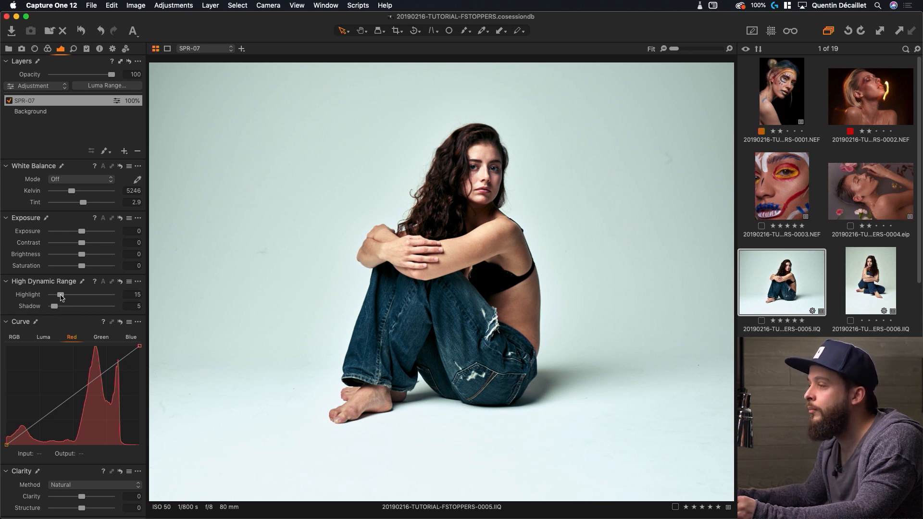
pyautogui.moveTo(55, 306); pyautogui.dragTo(58, 306)
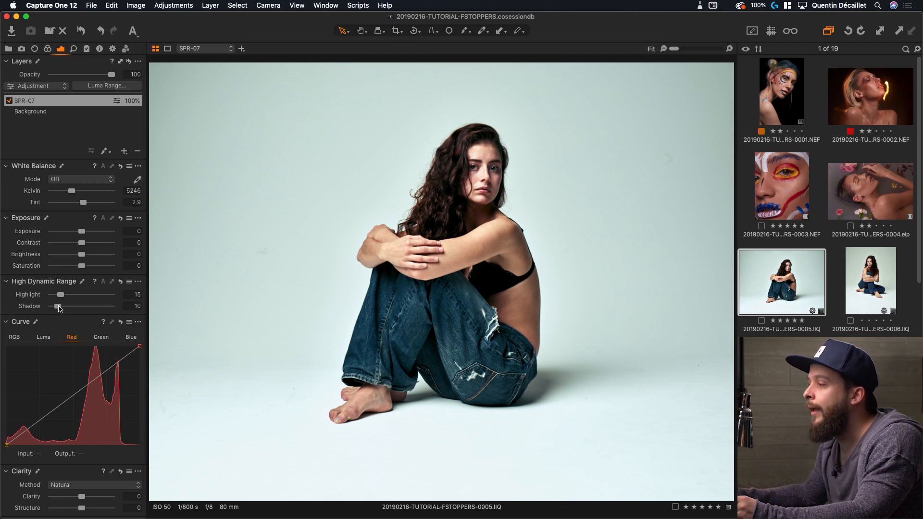
# Strengthen the SPR-07 layer's shadow tint in the 3-Way Color Balance and reduce the layer opacity to 61
pyautogui.click(48, 48)
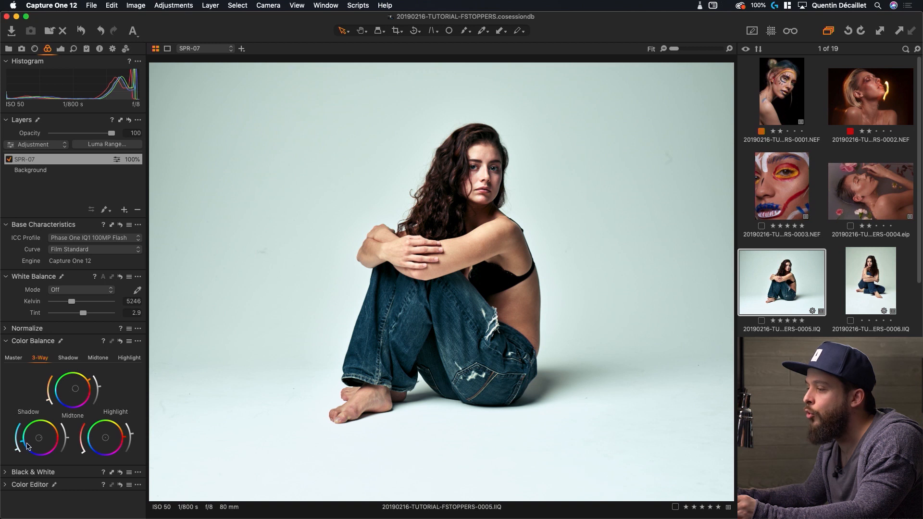
pyautogui.moveTo(16, 450); pyautogui.dragTo(19, 449)
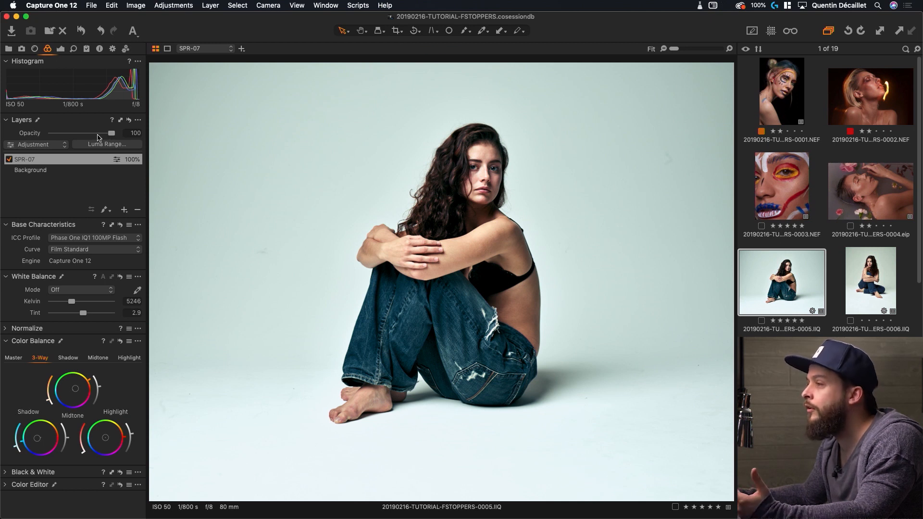
pyautogui.moveTo(111, 134); pyautogui.dragTo(89, 135)
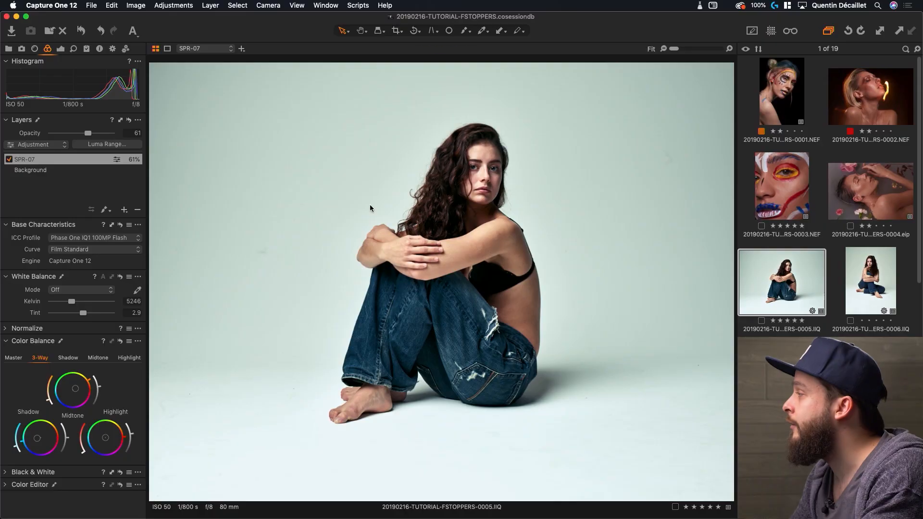
# Switch to the floating flower portrait 20190216-TUTORIAL-FSTOPPERS-0004.eip and delete its BURN layer
pyautogui.press('Left')
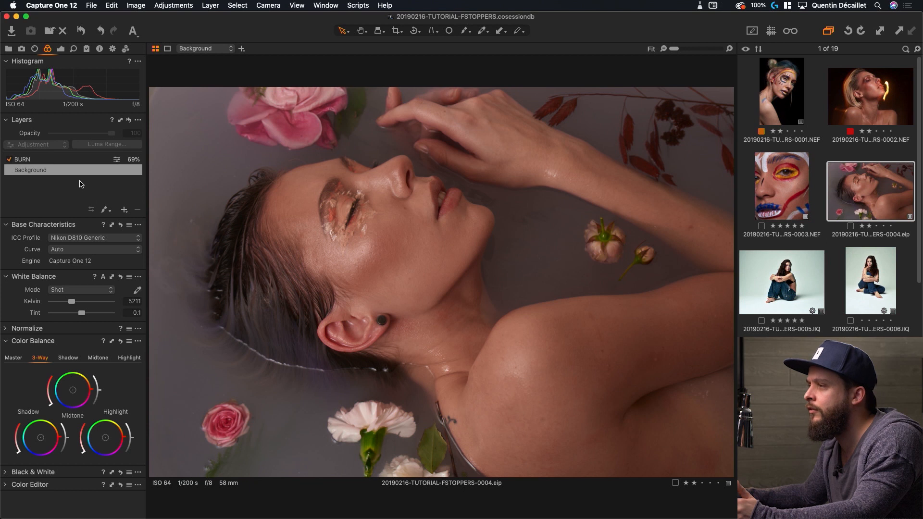
pyautogui.click(38, 160)
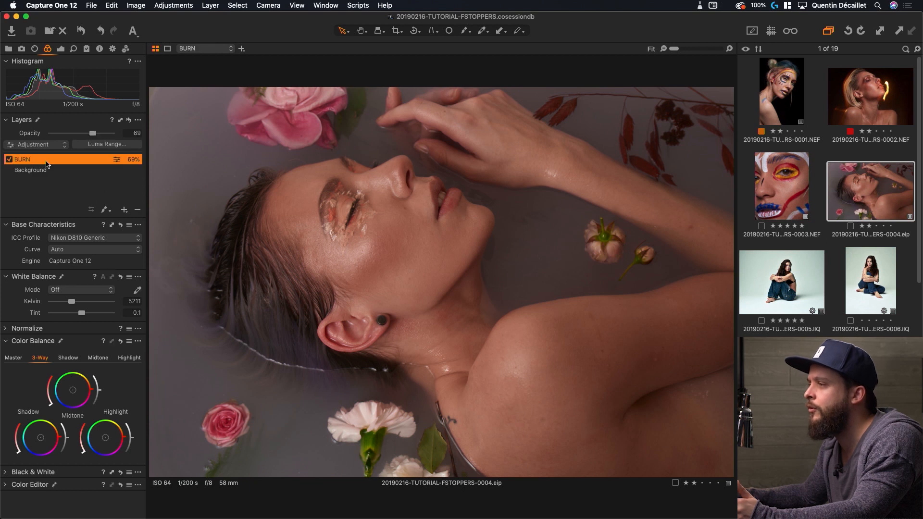
pyautogui.click(138, 211)
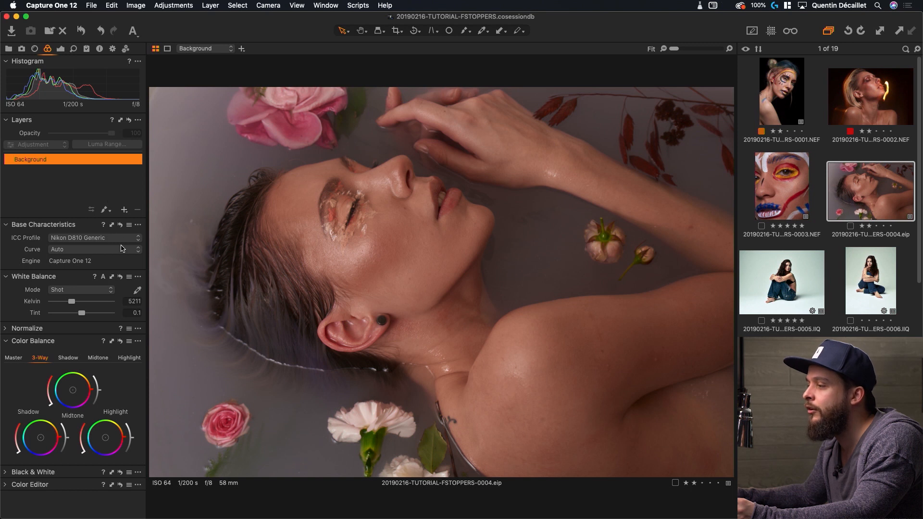
# Tint the portrait's shadows blue, midtones cyan and highlights green-cyan with the 3-Way Color Balance wheels
pyautogui.moveTo(40, 438); pyautogui.dragTo(18, 449)
pyautogui.moveTo(73, 390); pyautogui.dragTo(45, 394)
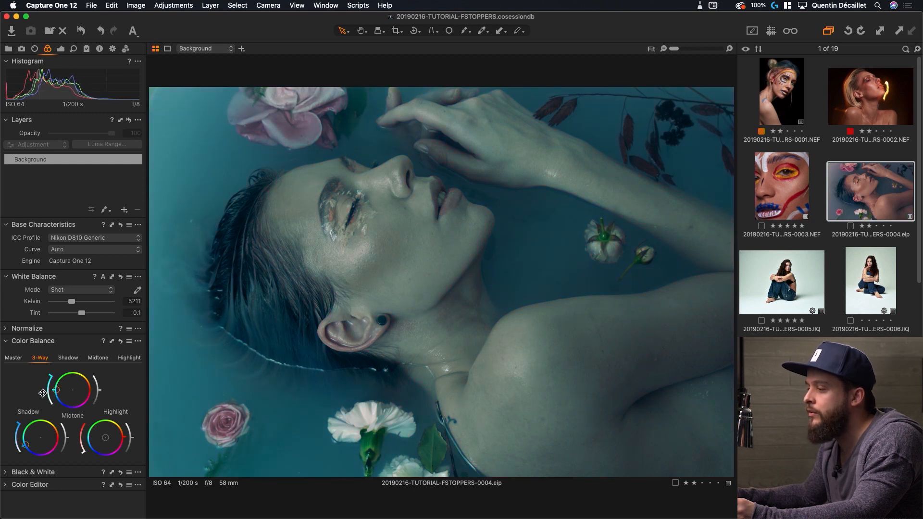
pyautogui.moveTo(107, 440); pyautogui.dragTo(83, 434)
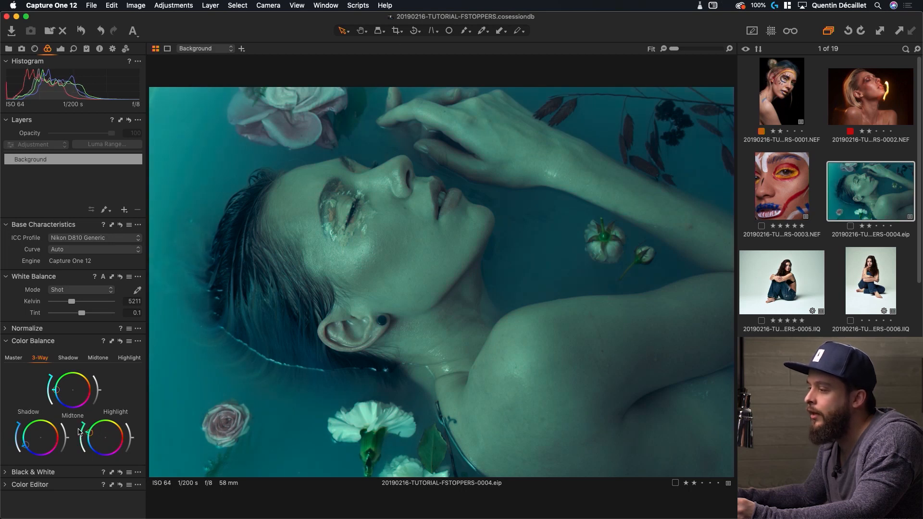
# Reduce the tint saturation of the highlights, midtones and shadows in the 3-Way Color Balance for a subtler grade
pyautogui.moveTo(83, 424); pyautogui.dragTo(75, 448)
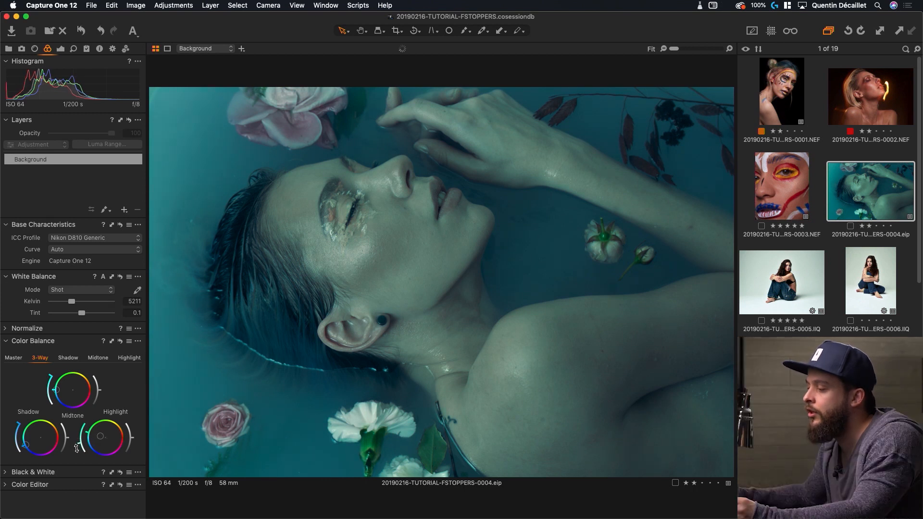
pyautogui.moveTo(76, 448); pyautogui.dragTo(76, 451)
pyautogui.moveTo(49, 387); pyautogui.dragTo(45, 402)
pyautogui.moveTo(19, 436)
pyautogui.mouseDown()
pyautogui.moveTo(15, 450)
pyautogui.moveTo(14, 441)
pyautogui.mouseUp()
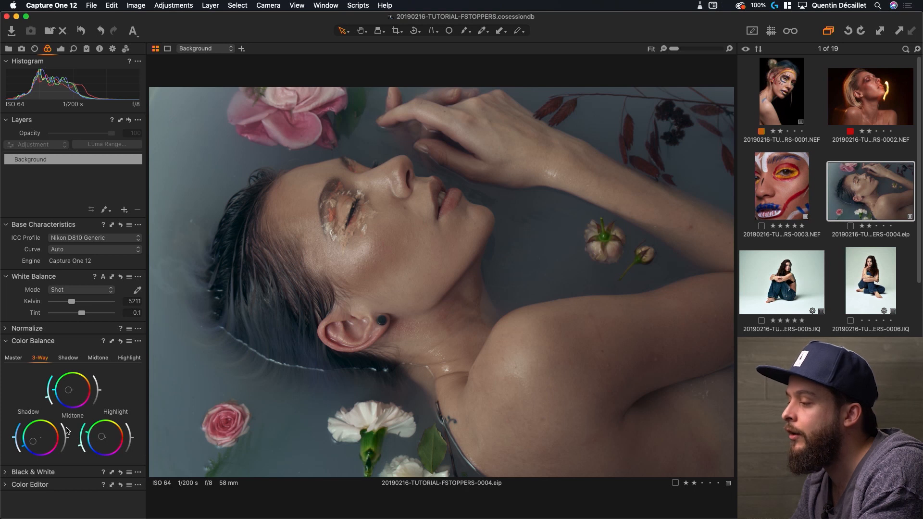
# Adjust the 3-Way Color Balance lightness to darken the shadows, fine-tune the midtones and brighten the highlights
pyautogui.moveTo(68, 439); pyautogui.dragTo(71, 447)
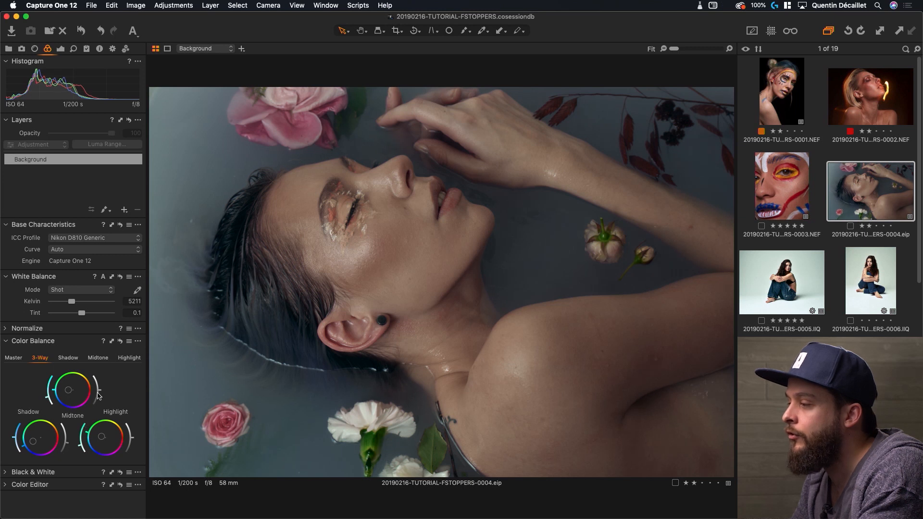
pyautogui.moveTo(103, 392); pyautogui.dragTo(102, 402)
pyautogui.moveTo(137, 441); pyautogui.dragTo(138, 435)
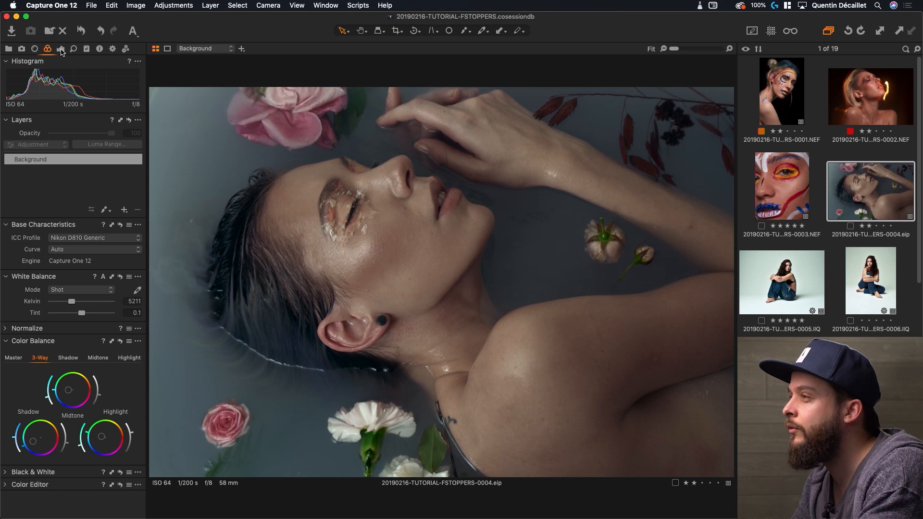
# Set the Exposure tool's Saturation to -20 on the portrait's Background layer
pyautogui.click(61, 49)
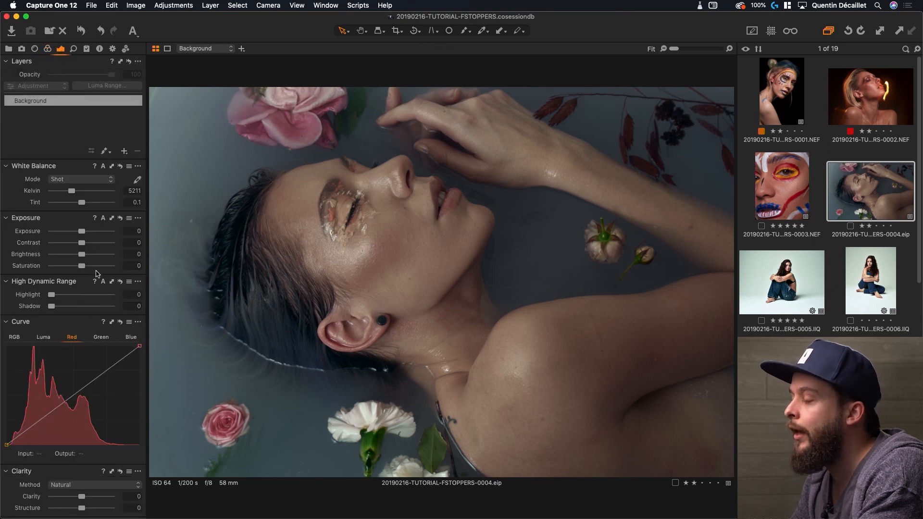
pyautogui.moveTo(79, 268); pyautogui.dragTo(74, 266)
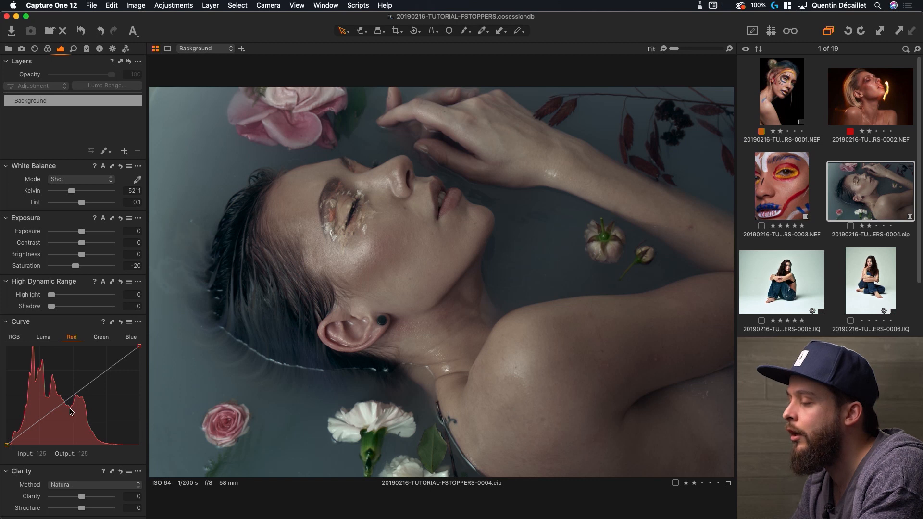
# On the portrait's Red curve, lower the shadows to about input 64, output 54, and add a highlight point at about input 186, output 184
pyautogui.click(40, 424)
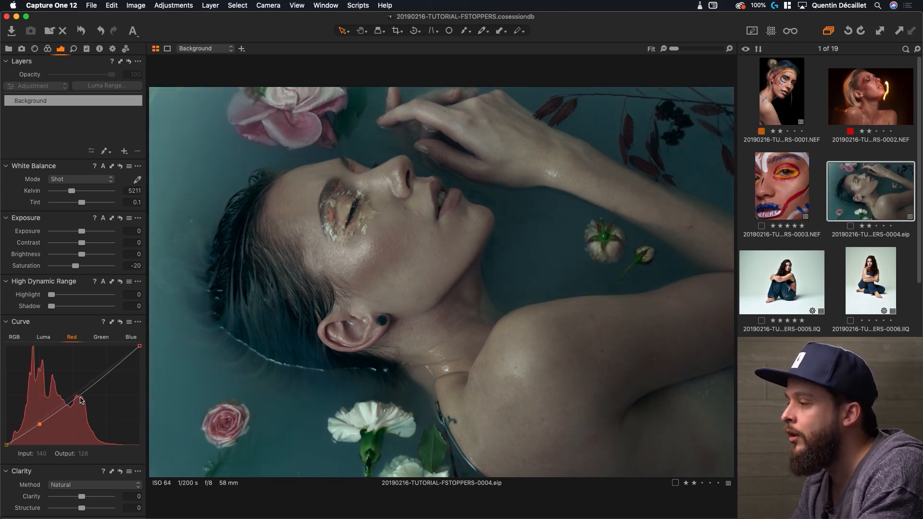
pyautogui.click(102, 375)
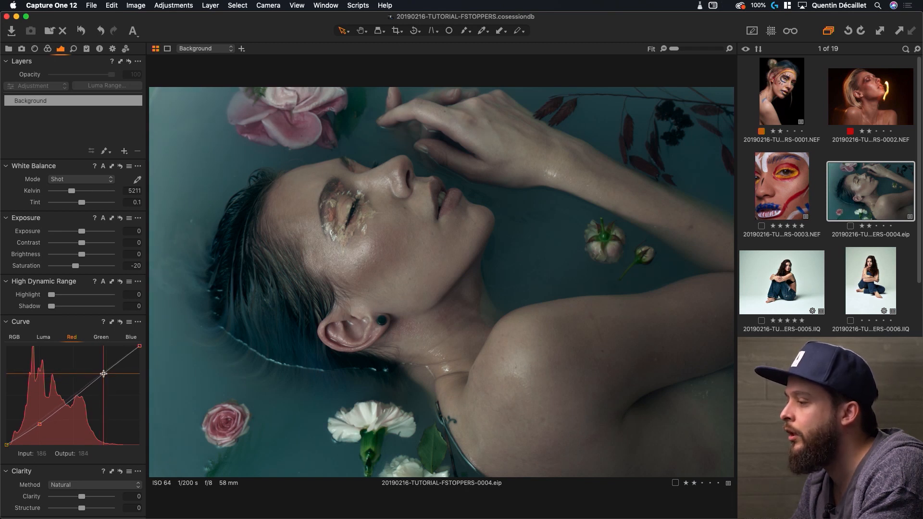
pyautogui.click(104, 373)
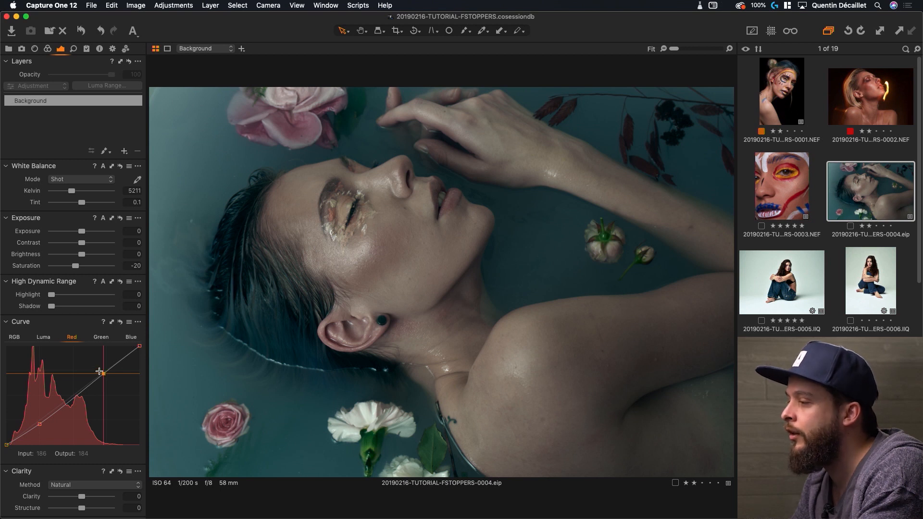
# On the Green curve, raise the highlights slightly and lower the shadows to about input 48, output 41
pyautogui.click(99, 338)
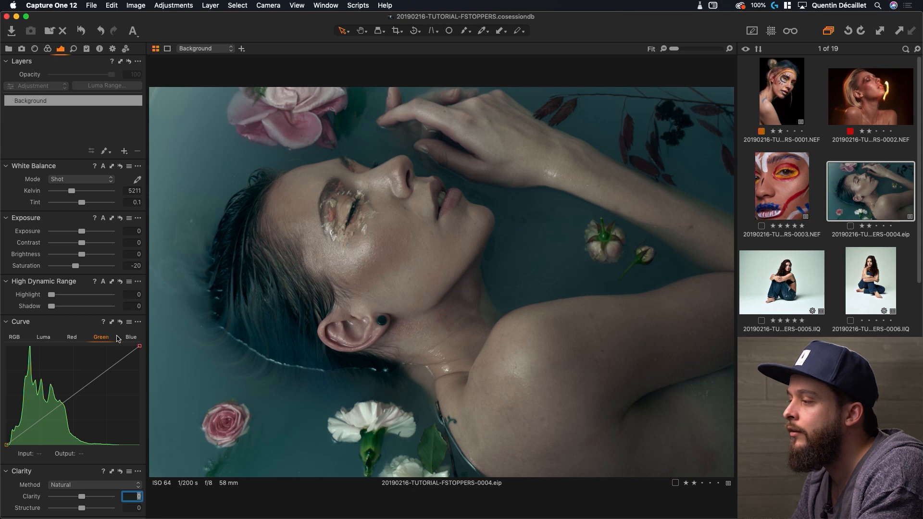
pyautogui.moveTo(114, 366); pyautogui.dragTo(114, 362)
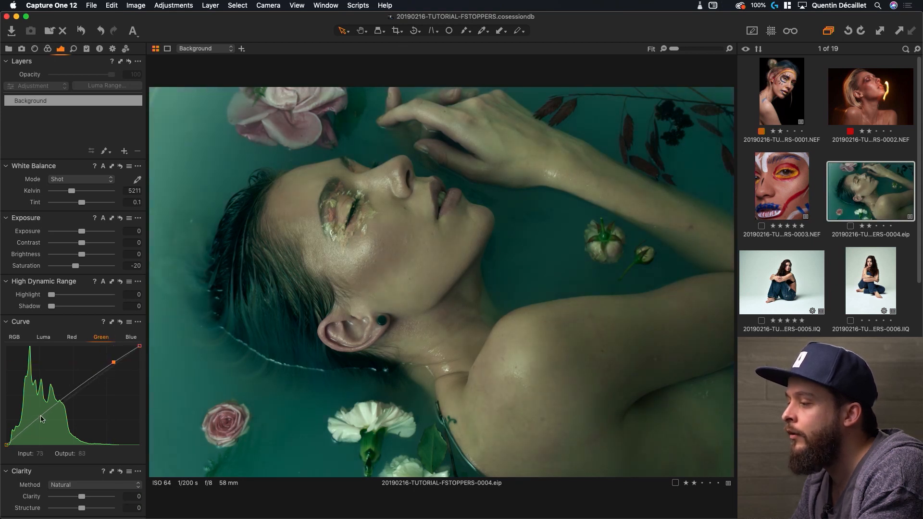
pyautogui.moveTo(35, 423); pyautogui.dragTo(31, 429)
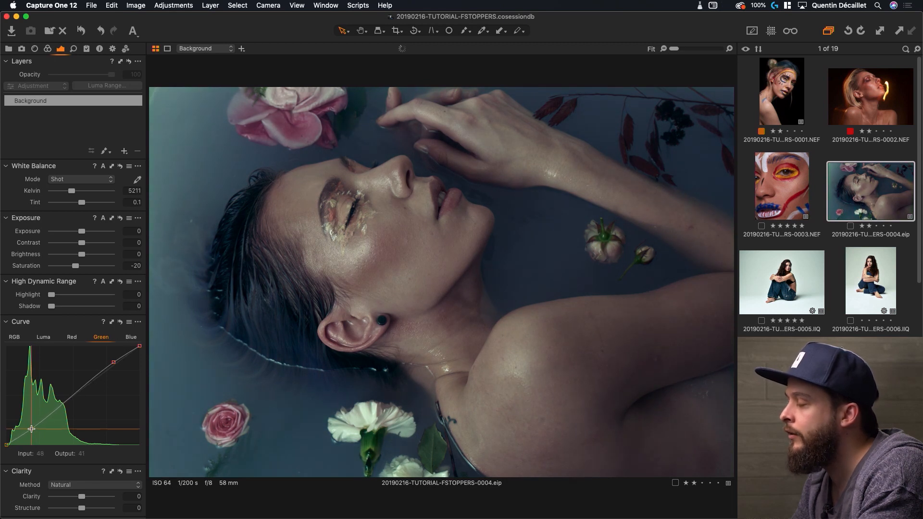
# On the Blue curve, lift the shadows to about input 44, output 48, and add a point to hold the highlights
pyautogui.click(131, 337)
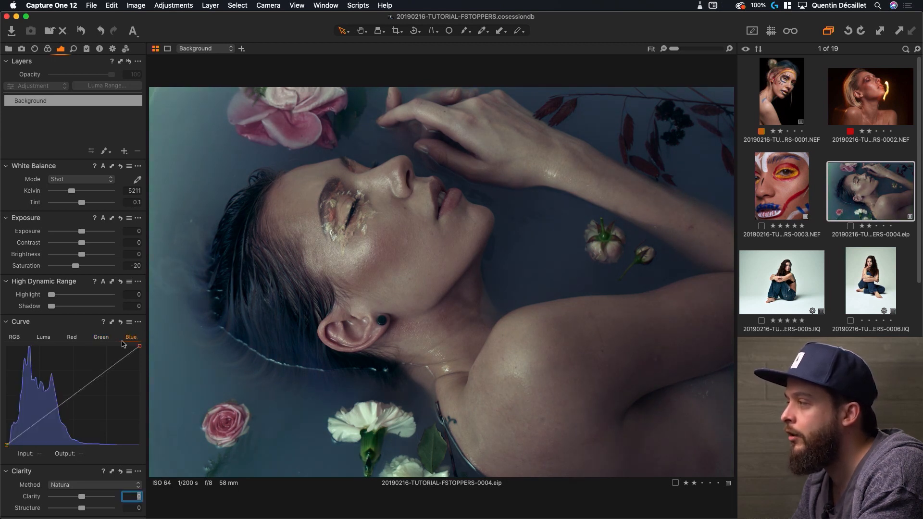
pyautogui.click(28, 426)
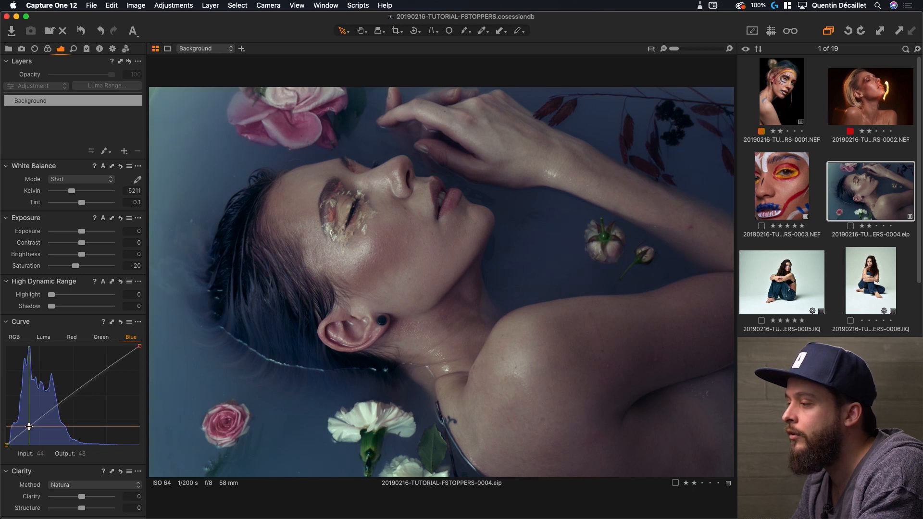
pyautogui.click(101, 374)
pyautogui.click(29, 426)
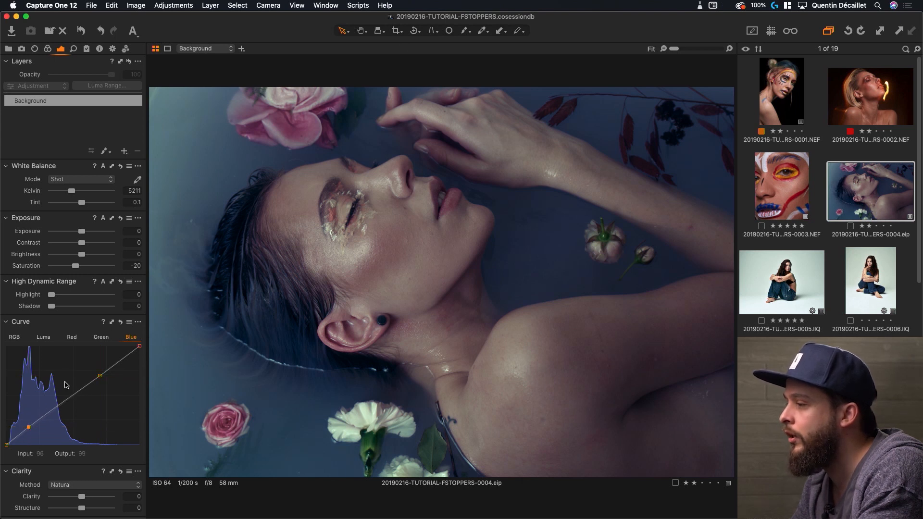
# Return to the Red curve and pull its existing shadow point slightly lower
pyautogui.click(65, 339)
pyautogui.click(39, 425)
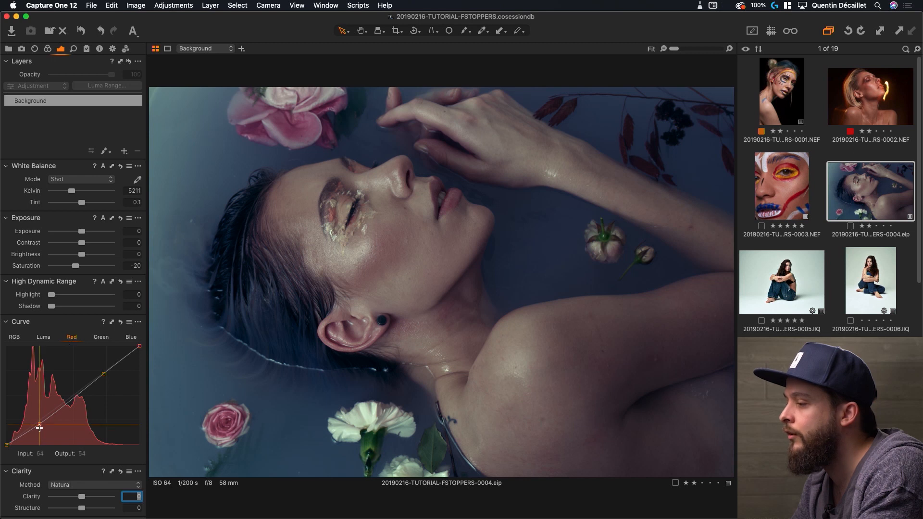
pyautogui.moveTo(40, 425); pyautogui.dragTo(39, 427)
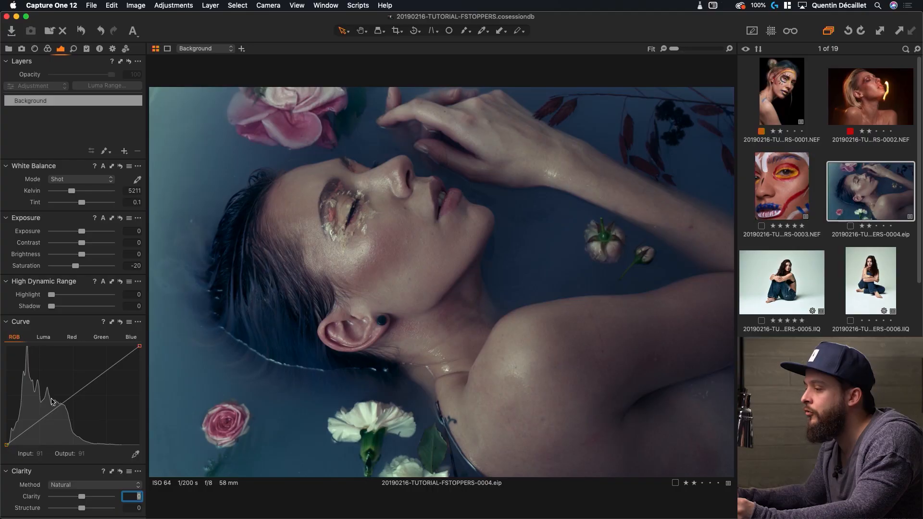
# Shape the RGB curve for contrast by darkening the shadows, brightening the highlights and lifting the midtones slightly
pyautogui.click(40, 422)
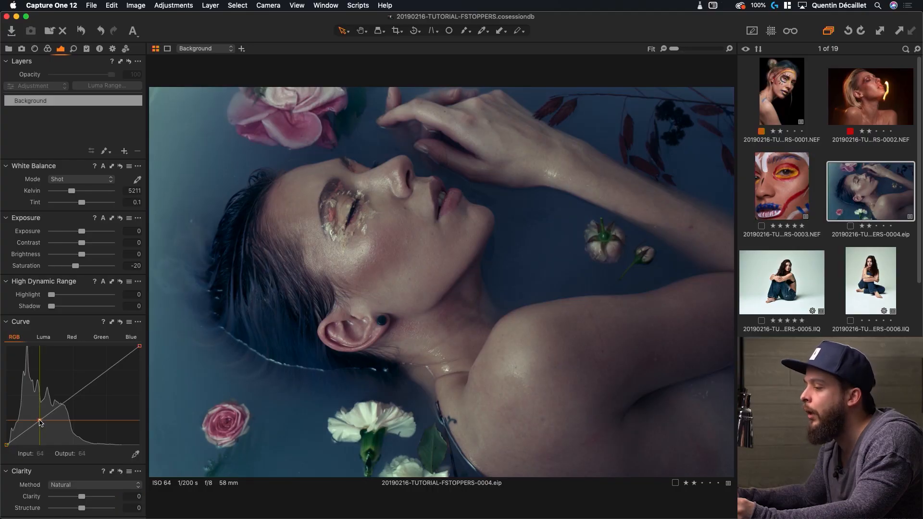
pyautogui.moveTo(39, 419); pyautogui.dragTo(38, 425)
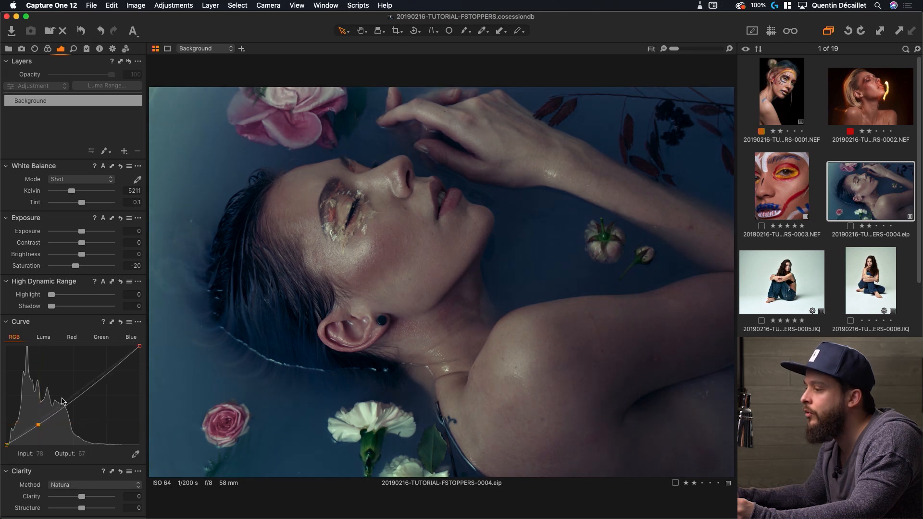
pyautogui.moveTo(119, 361); pyautogui.dragTo(118, 360)
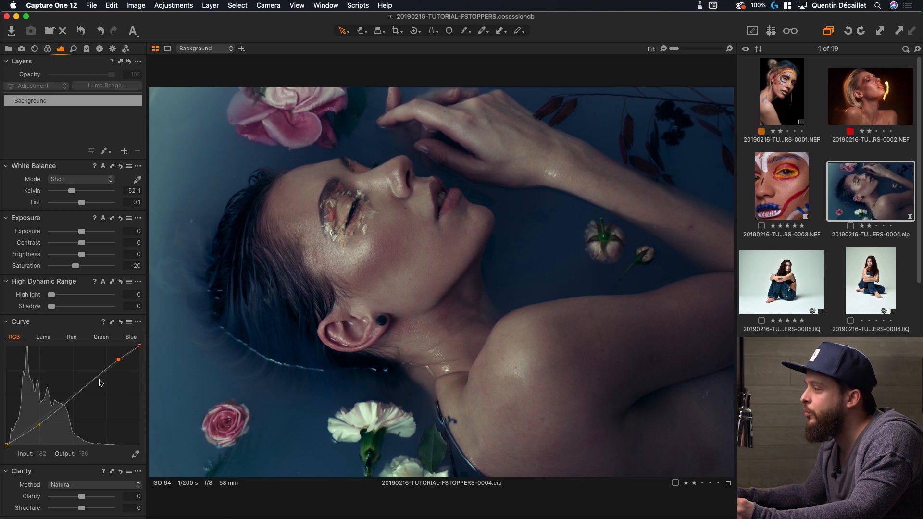
pyautogui.moveTo(76, 397); pyautogui.dragTo(74, 393)
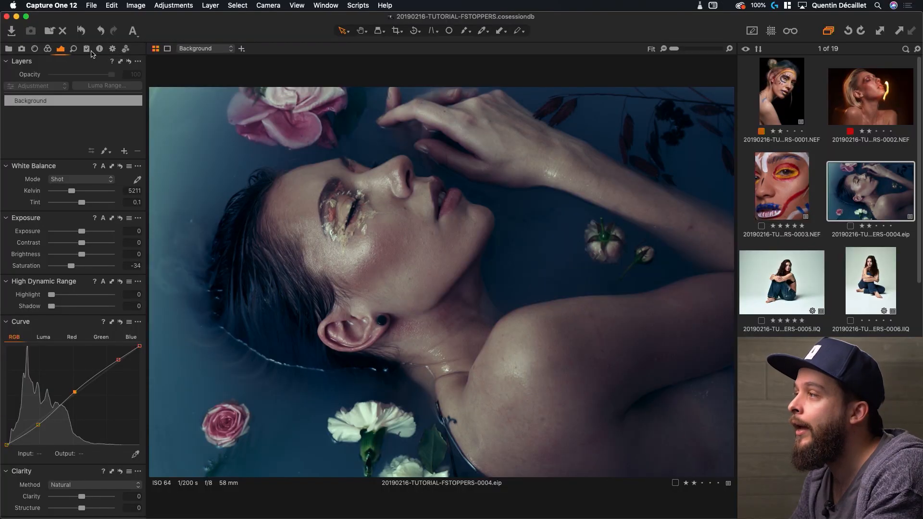
# Set up a new user style from this portrait that includes only Saturation, Curve and Color Balance, leaving out Color Editor - Skin Tone
pyautogui.click(87, 49)
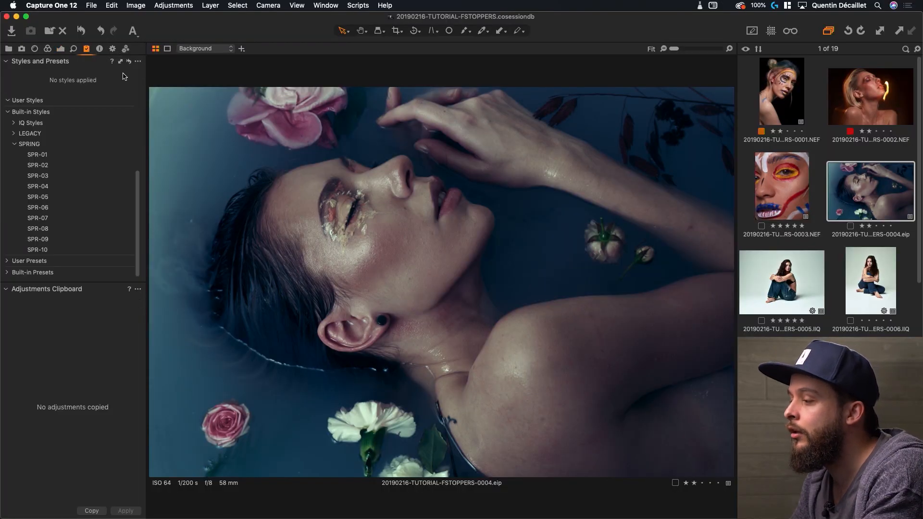
pyautogui.click(138, 61)
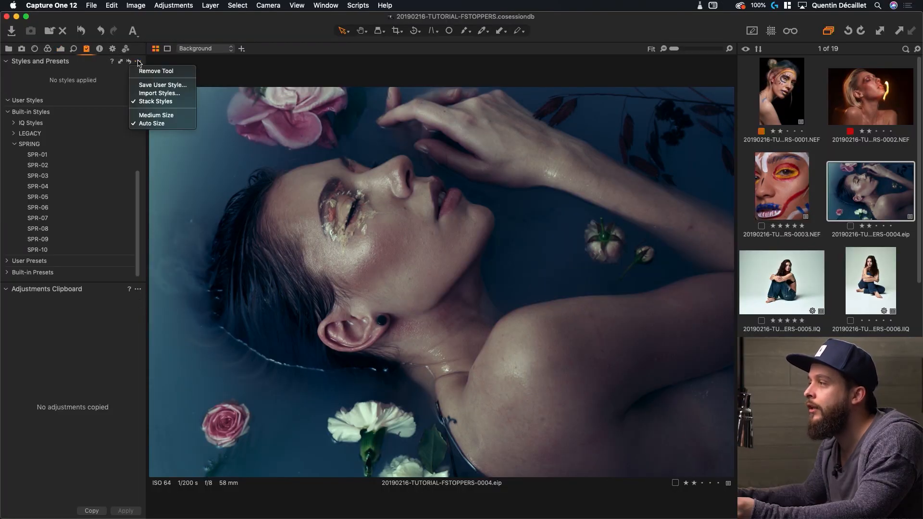
pyautogui.click(150, 85)
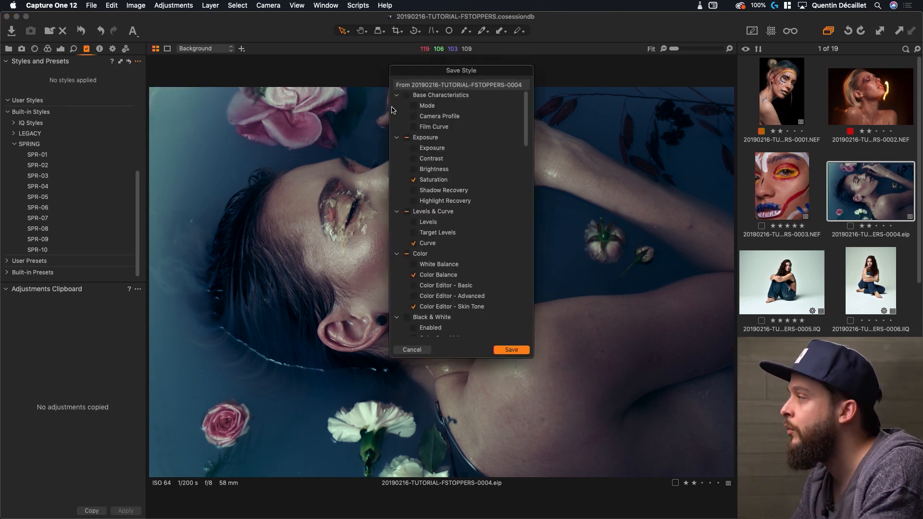
pyautogui.moveTo(526, 131); pyautogui.dragTo(526, 163)
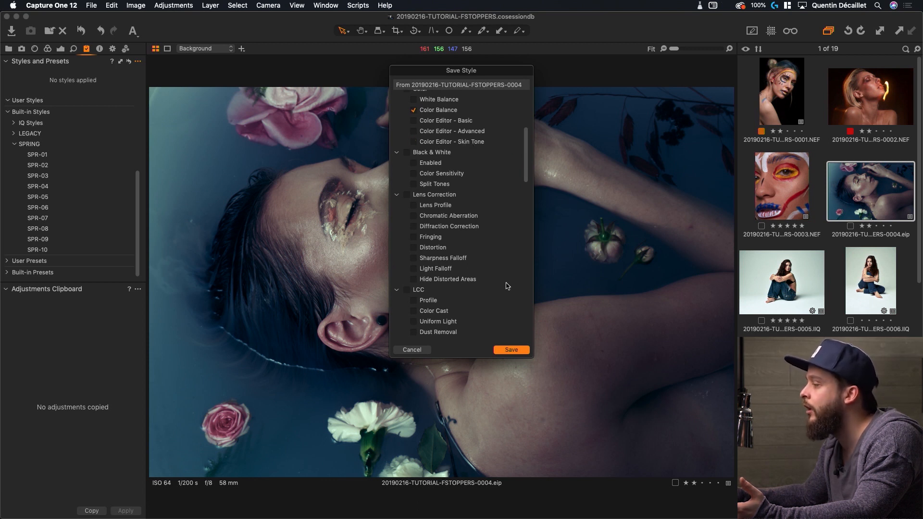
pyautogui.scroll(5, 499, 315)
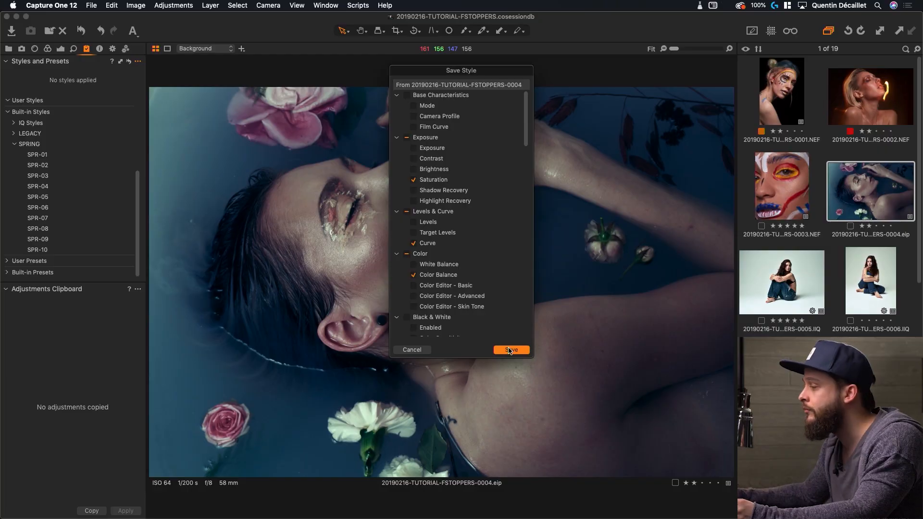
# Save the style as DEMO FSTOPPERS in the Styles folder
pyautogui.click(510, 351)
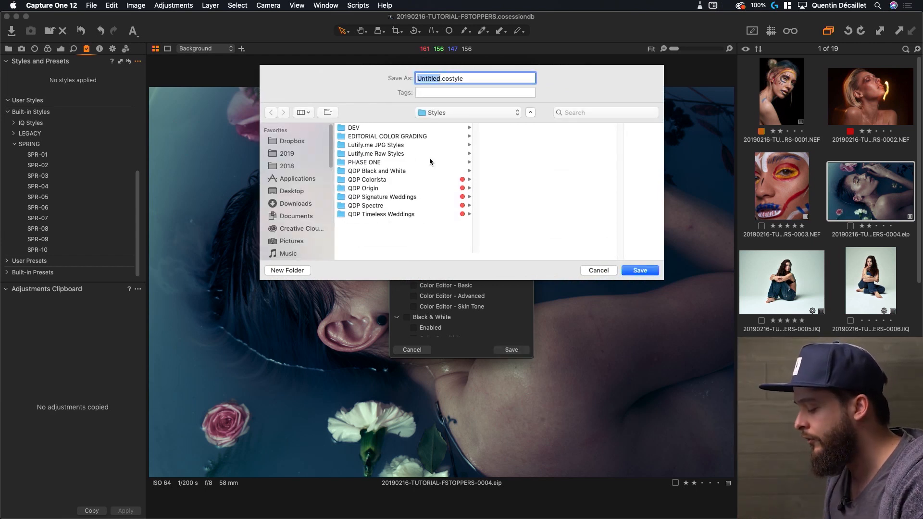
pyautogui.write('DEMO FSTOPPERs')
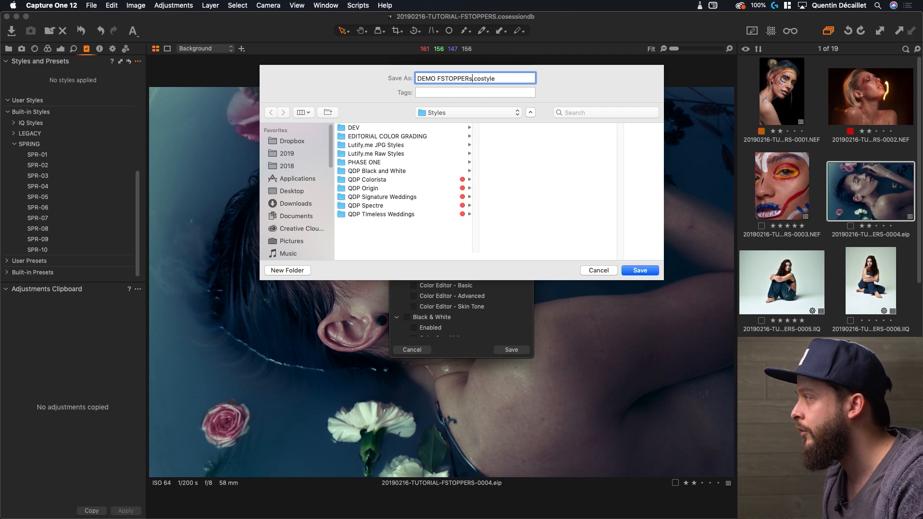
pyautogui.press('BackSpace')
pyautogui.write('S')
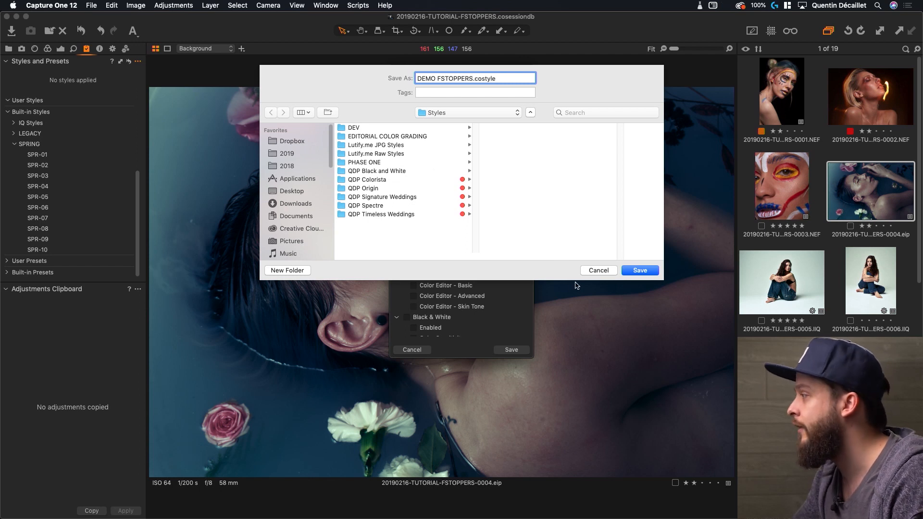
pyautogui.click(639, 270)
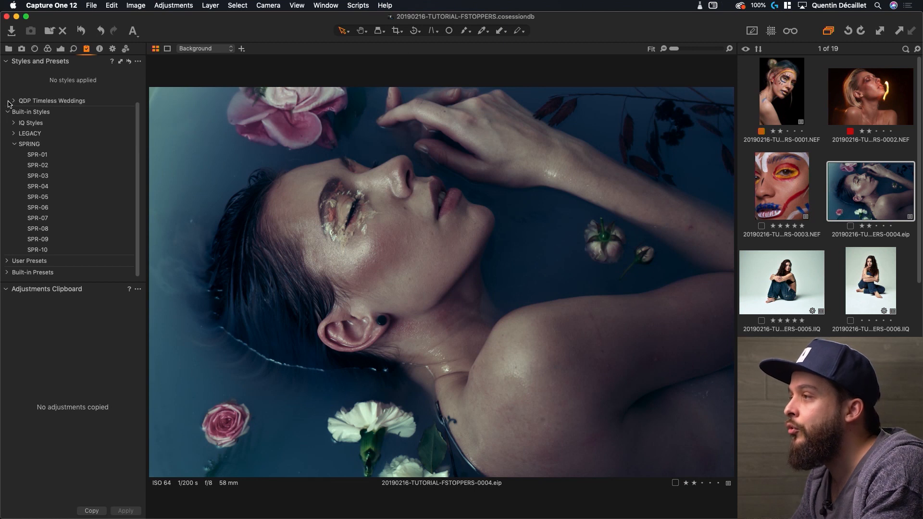
# Apply the DEMO FSTOPPERS user style to a new layer on the face-paint image 20190216-TUTORIAL-FSTOPPERS-0003.NEF
pyautogui.click(7, 101)
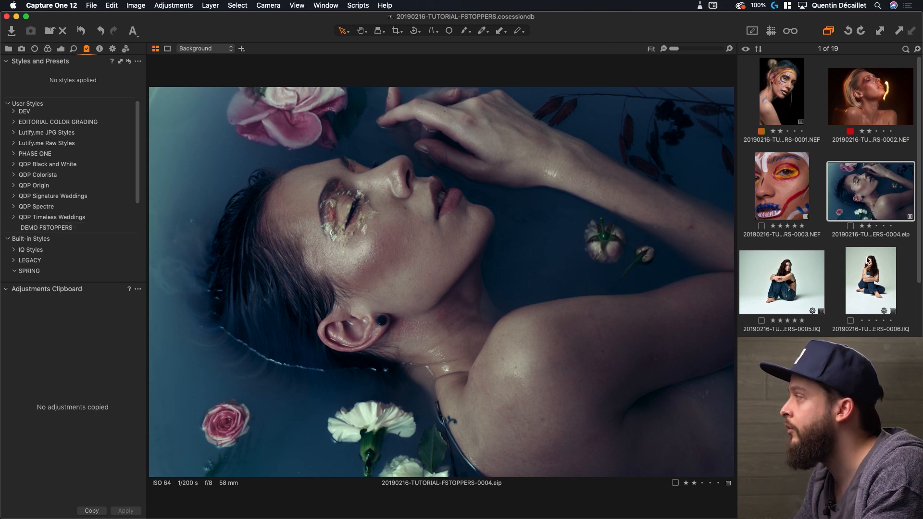
pyautogui.click(779, 183)
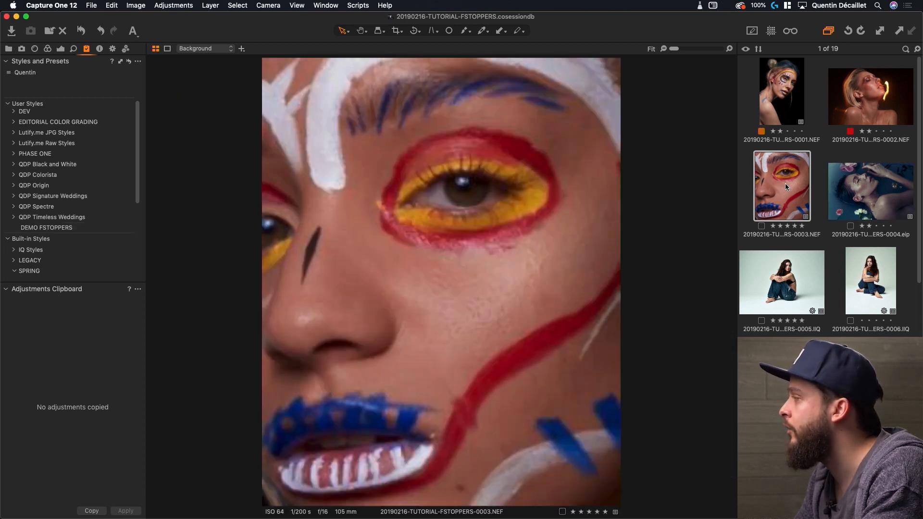
pyautogui.click(81, 229)
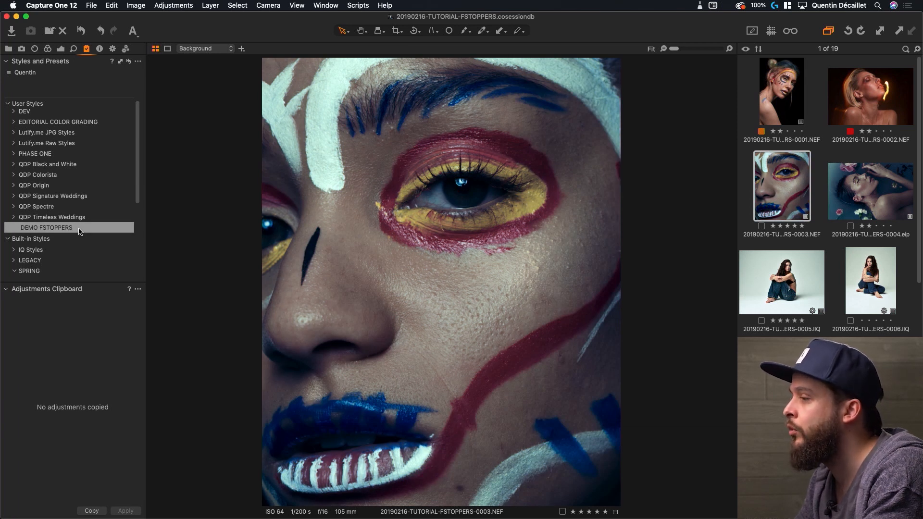
pyautogui.rightClick(80, 231)
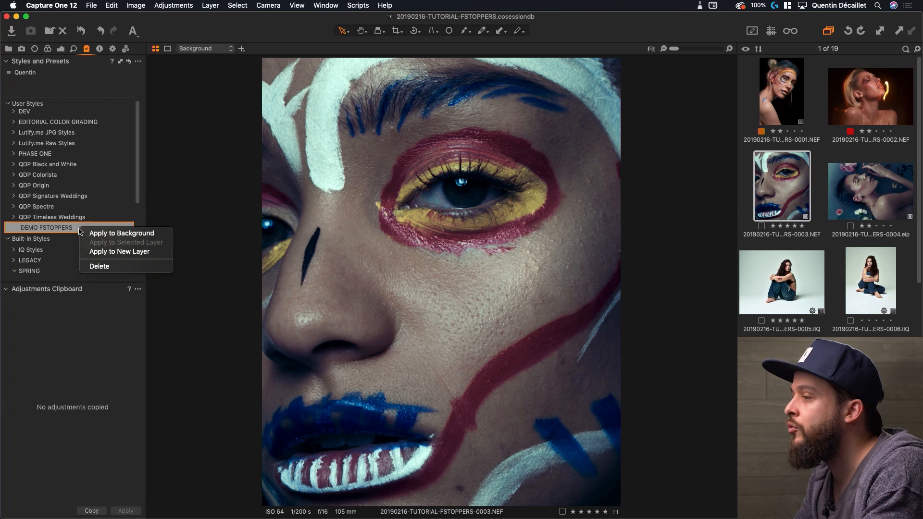
pyautogui.click(105, 251)
# Reduce the DEMO FSTOPPERS layer's opacity to about 45 and toggle the layer off and on to compare
pyautogui.click(62, 49)
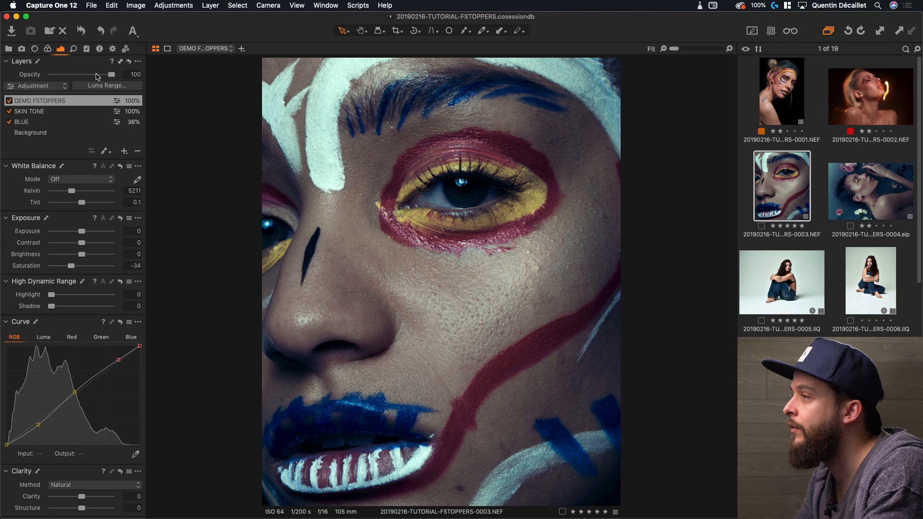
pyautogui.moveTo(111, 75); pyautogui.dragTo(90, 77)
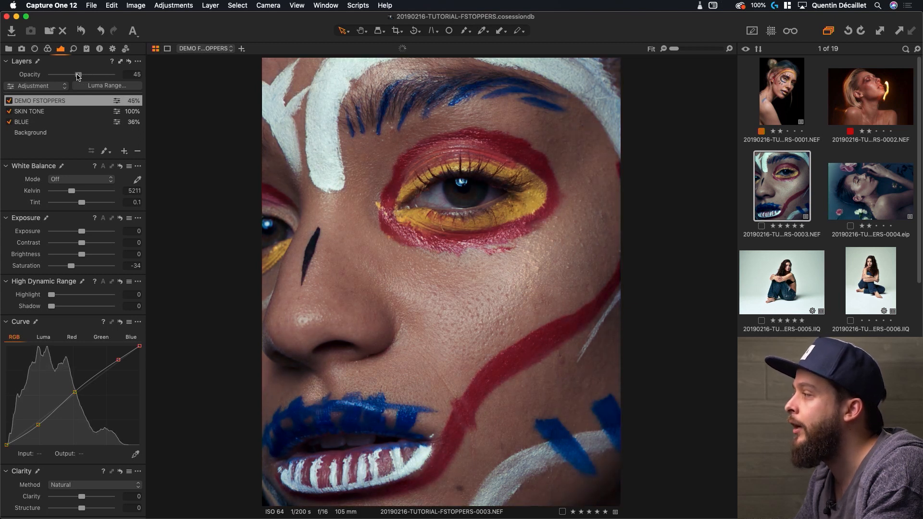
pyautogui.click(9, 101)
pyautogui.click(10, 101)
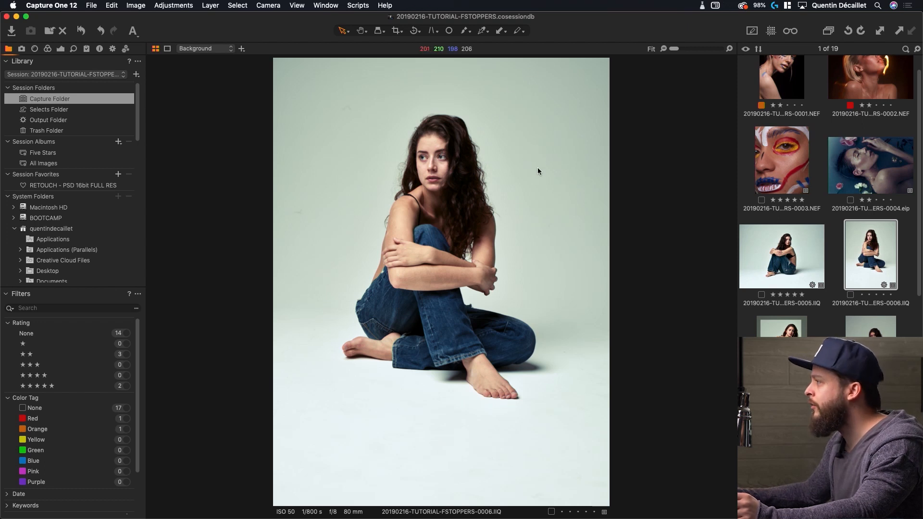
# Customize the toolbar by adding the Focus Mask tool just before Annotations
pyautogui.rightClick(712, 34)
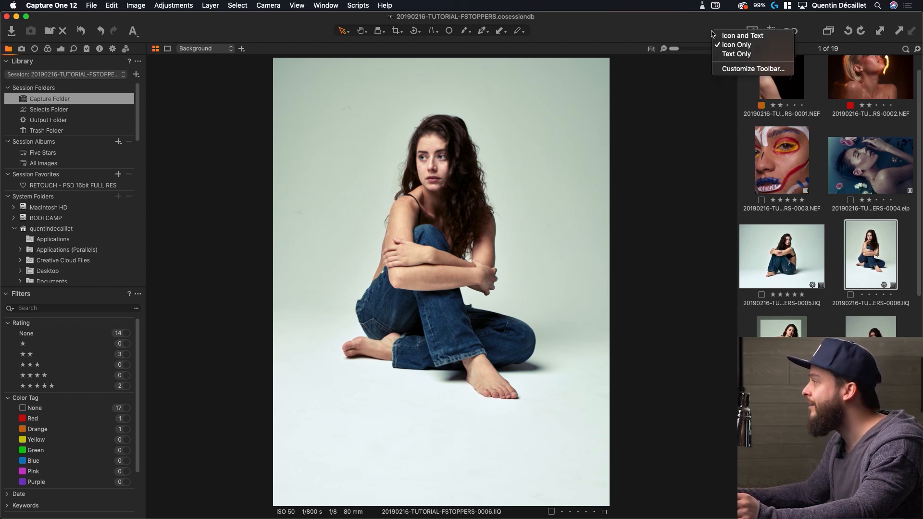
pyautogui.click(731, 69)
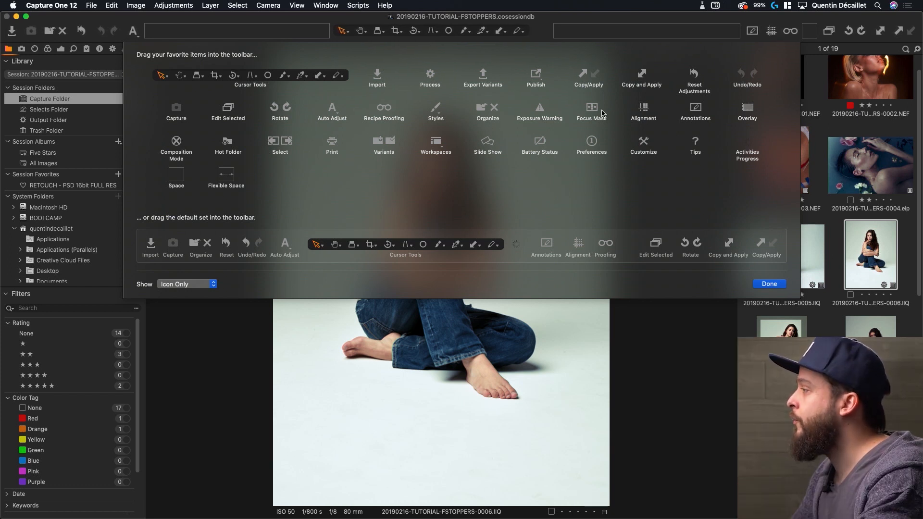
pyautogui.moveTo(594, 112); pyautogui.dragTo(734, 36)
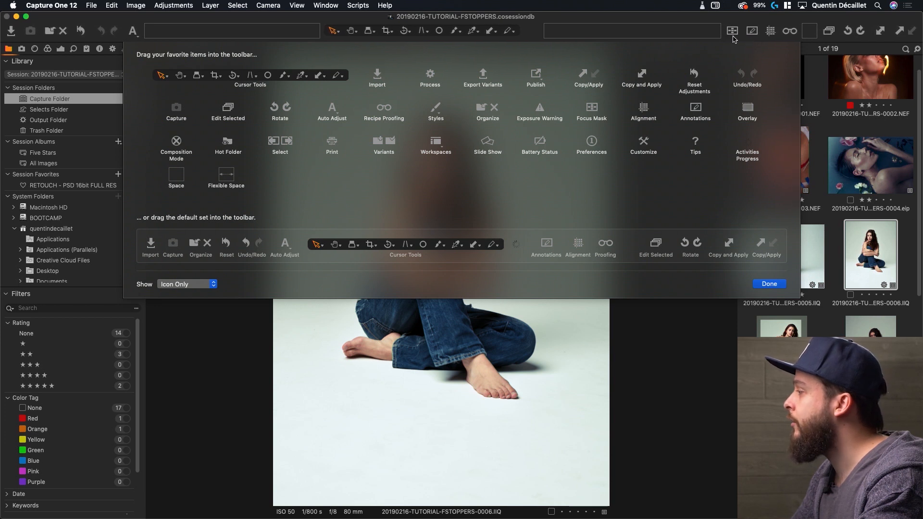
pyautogui.click(768, 284)
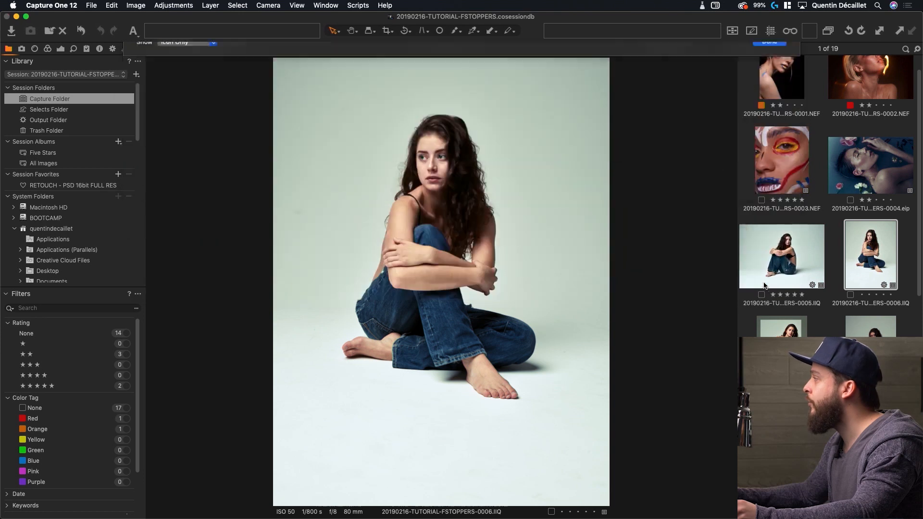
# Turn on the focus mask and check it on the face-paint image 20190216-TUTORIAL-FSTOPPERS-0003.NEF and across all thumbnails with the viewer hidden
pyautogui.click(732, 31)
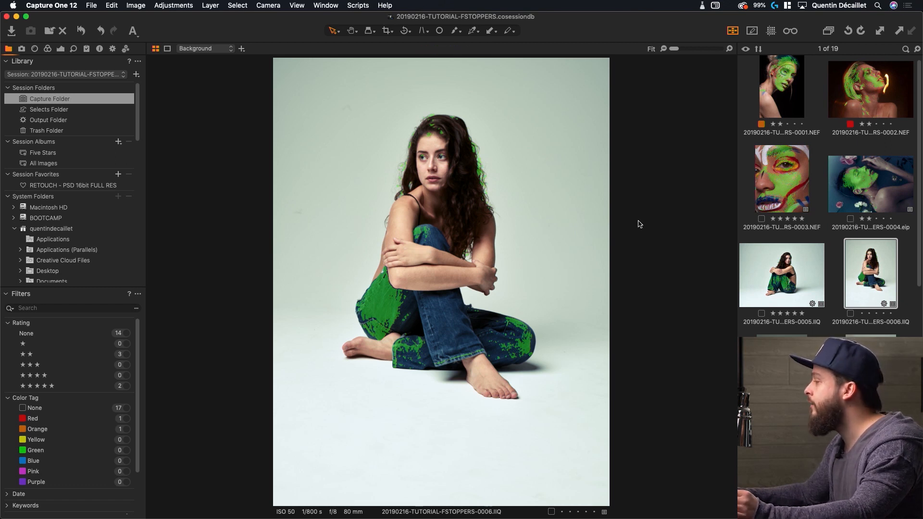
pyautogui.click(781, 169)
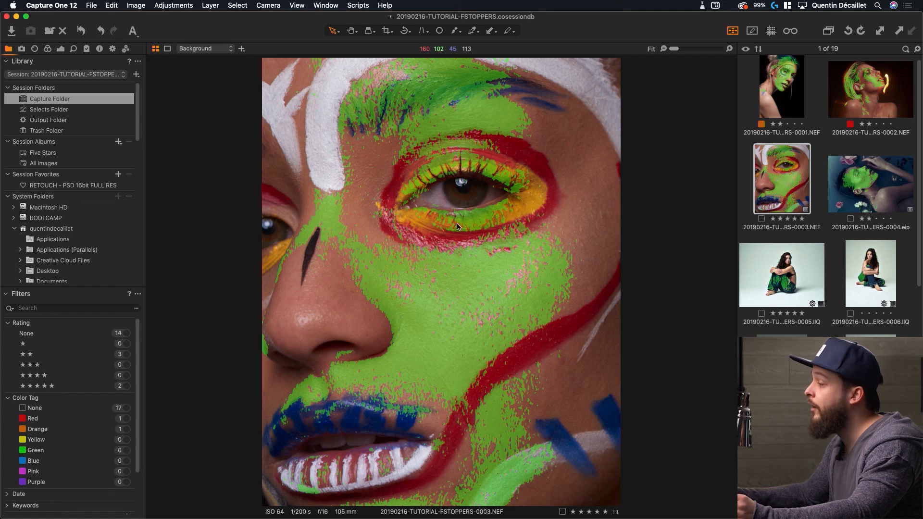
pyautogui.scroll(2, 469, 214)
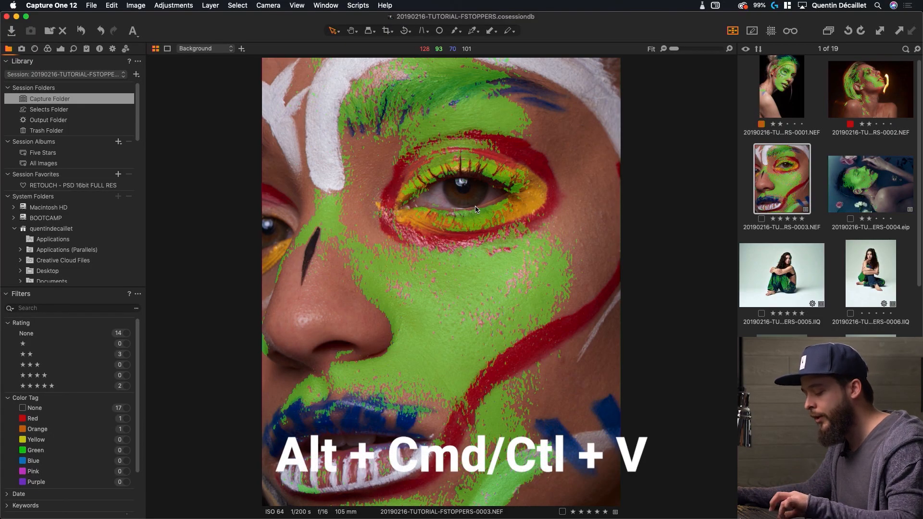
pyautogui.press('alt+super+v')
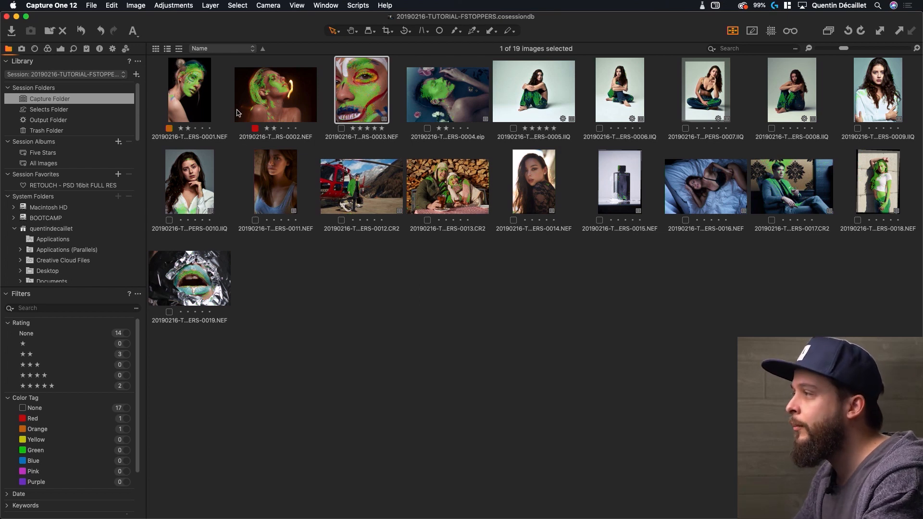
# Change the layers' mask color to red in the Appearance preferences
pyautogui.click(56, 5)
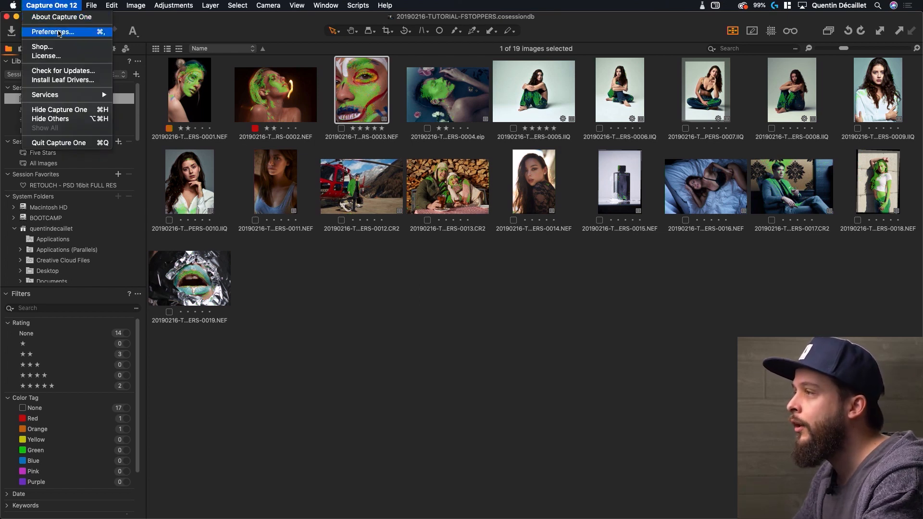
pyautogui.click(58, 31)
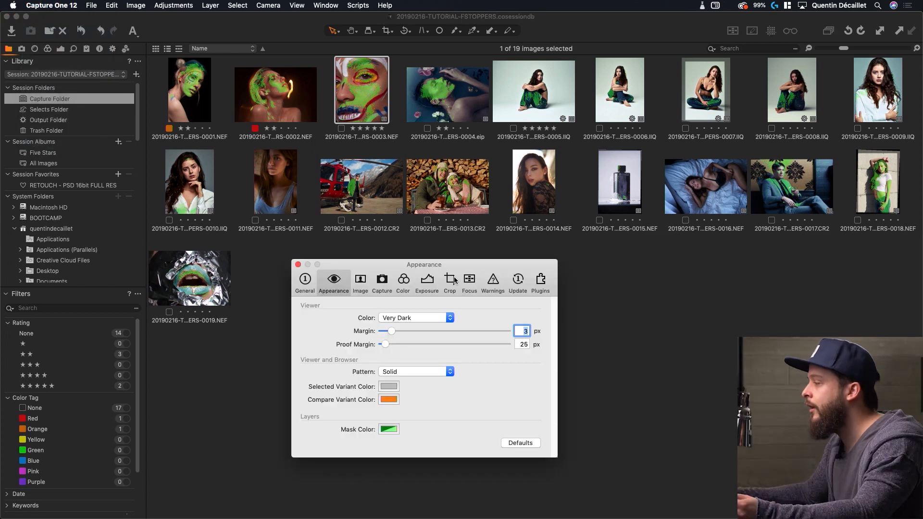
pyautogui.click(463, 282)
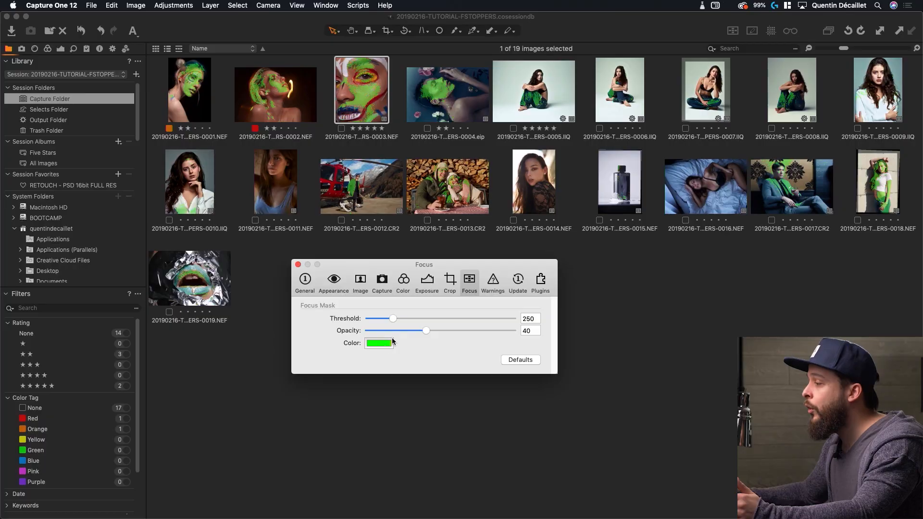
pyautogui.click(335, 283)
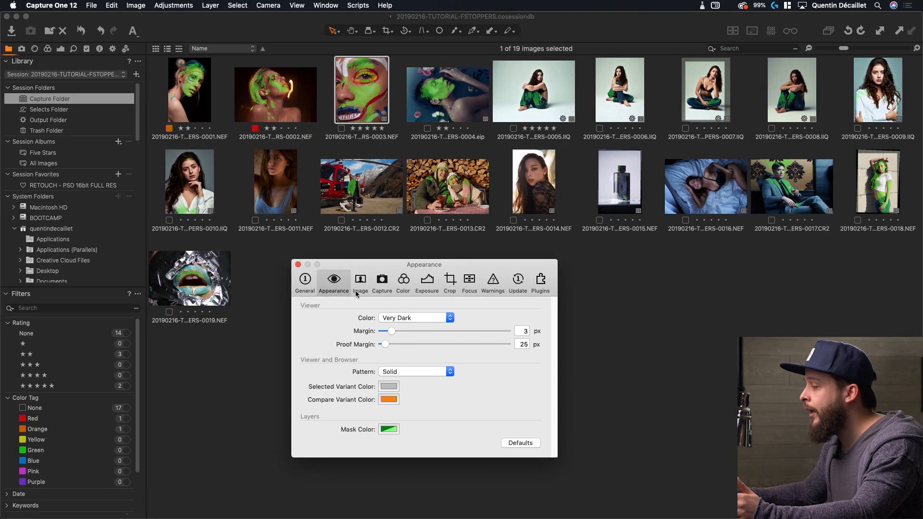
pyautogui.click(388, 429)
pyautogui.moveTo(62, 403); pyautogui.dragTo(99, 417)
pyautogui.click(6, 351)
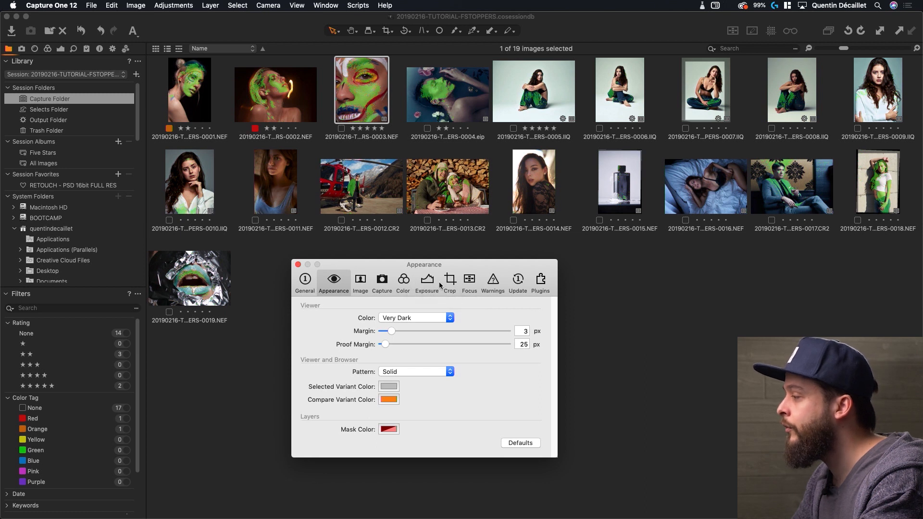
# Try a Focus Mask threshold of 448 in the Focus preferences and bring it down to 228
pyautogui.click(471, 281)
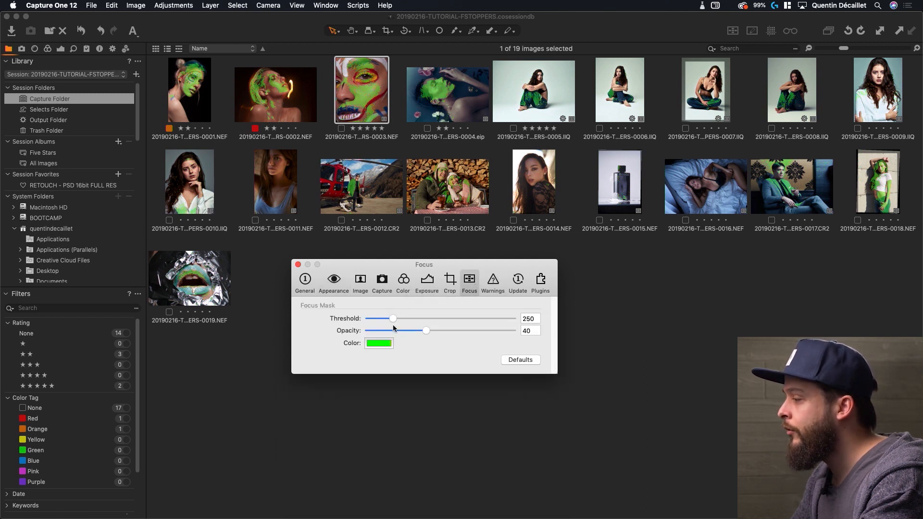
pyautogui.moveTo(393, 319); pyautogui.dragTo(488, 319)
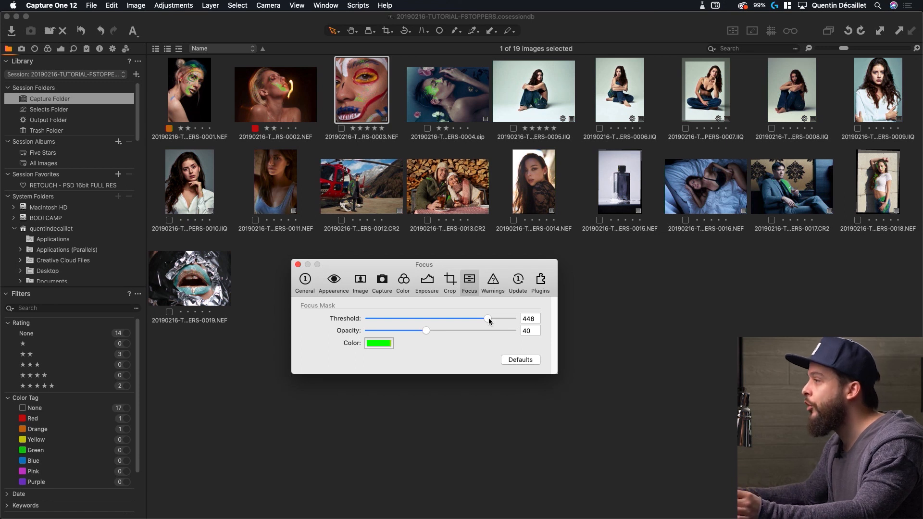
pyautogui.moveTo(489, 322); pyautogui.dragTo(487, 321)
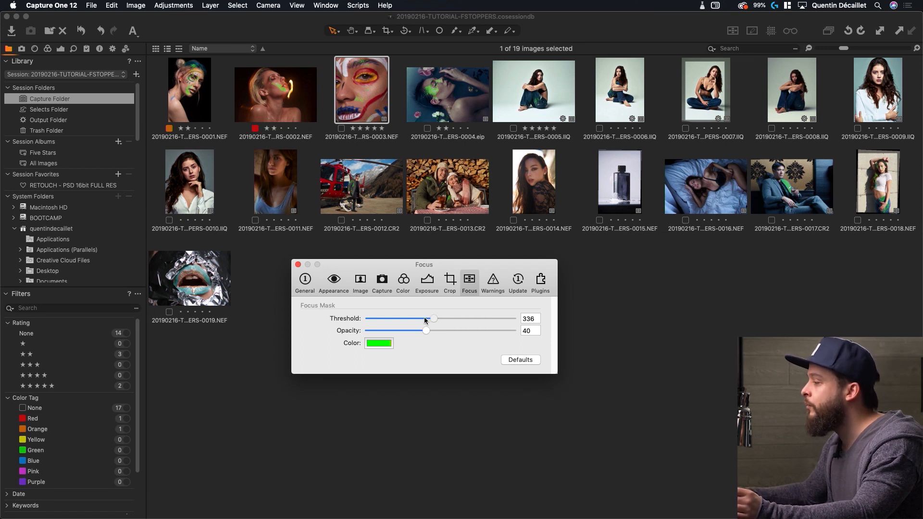
pyautogui.moveTo(414, 318); pyautogui.dragTo(393, 318)
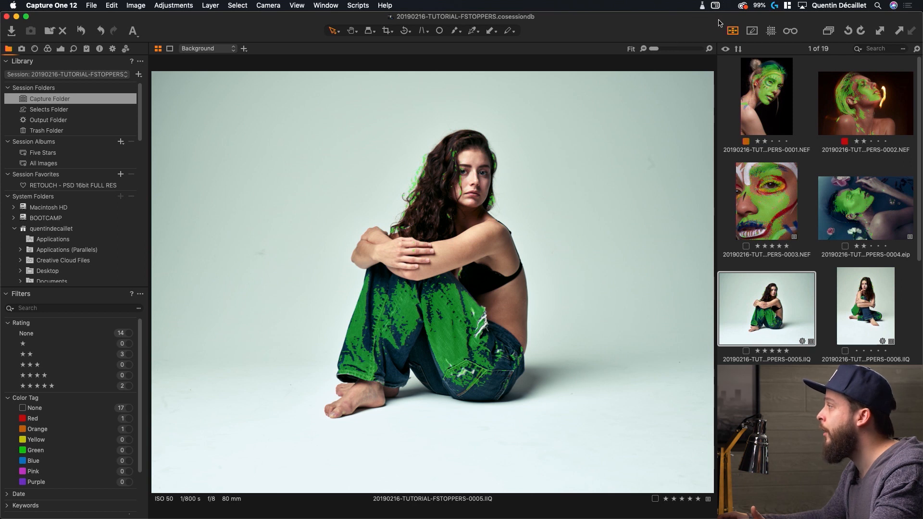
# Add the Exposure Warning tool to the toolbar just before Focus Mask, and switch the display from focus mask to exposure warning
pyautogui.rightClick(694, 34)
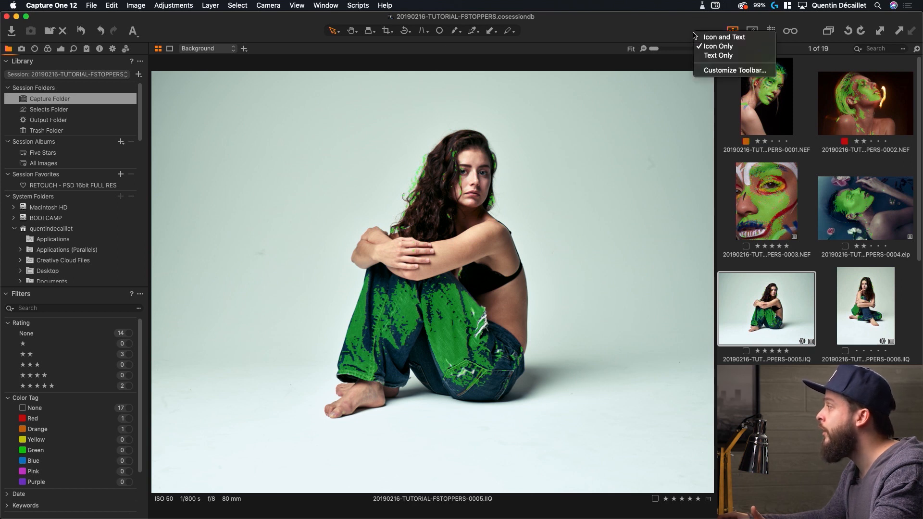
pyautogui.click(727, 70)
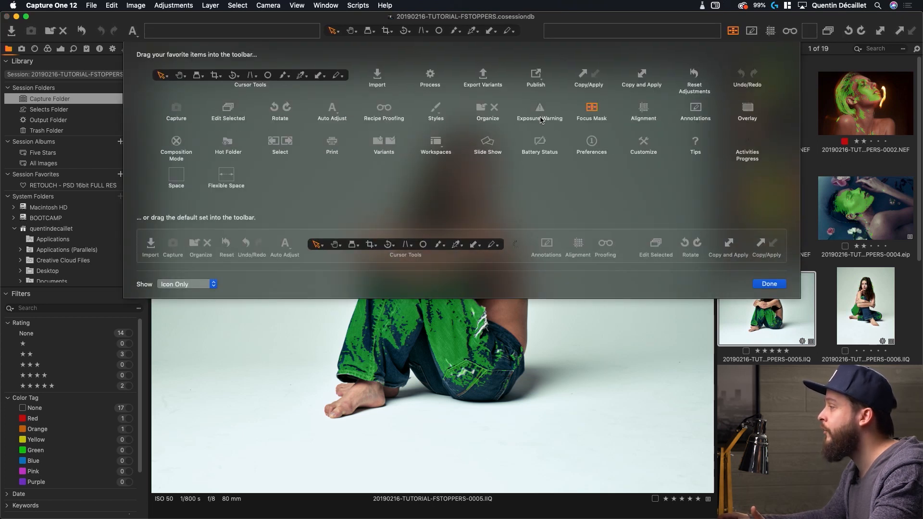
pyautogui.moveTo(539, 115); pyautogui.dragTo(715, 31)
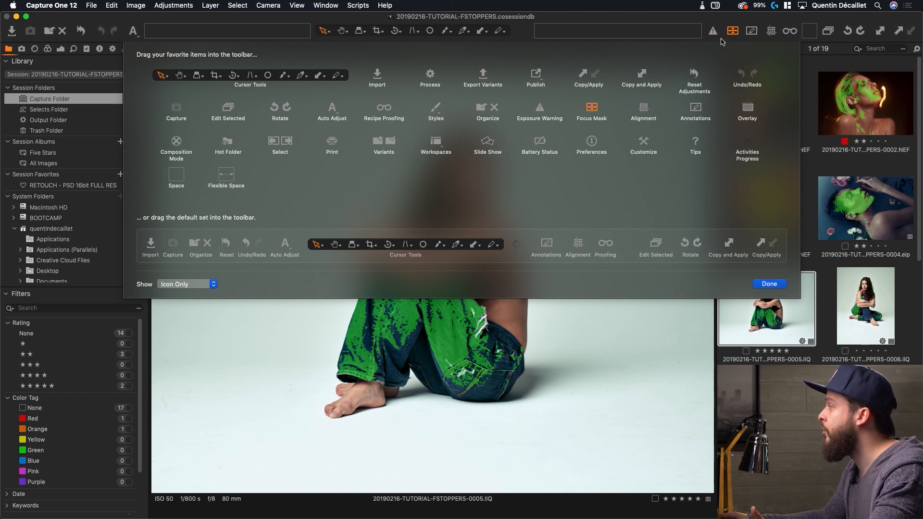
pyautogui.click(769, 284)
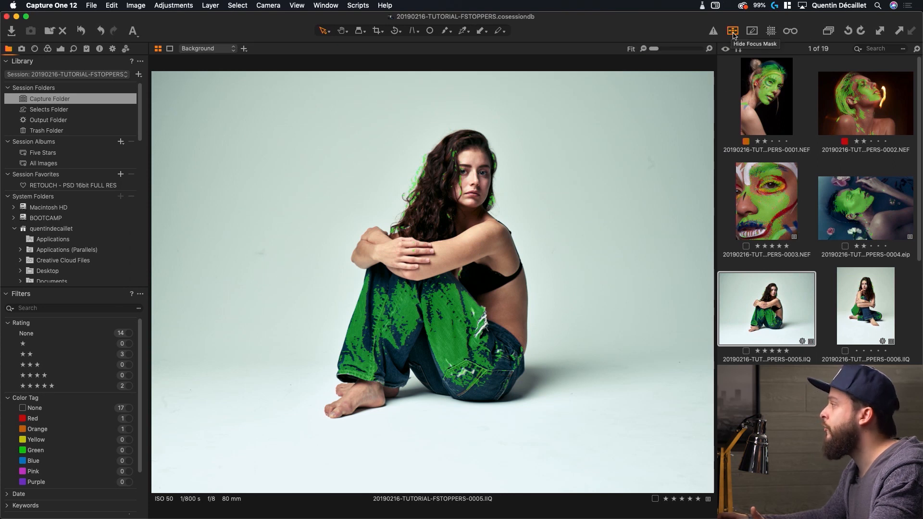
pyautogui.click(732, 32)
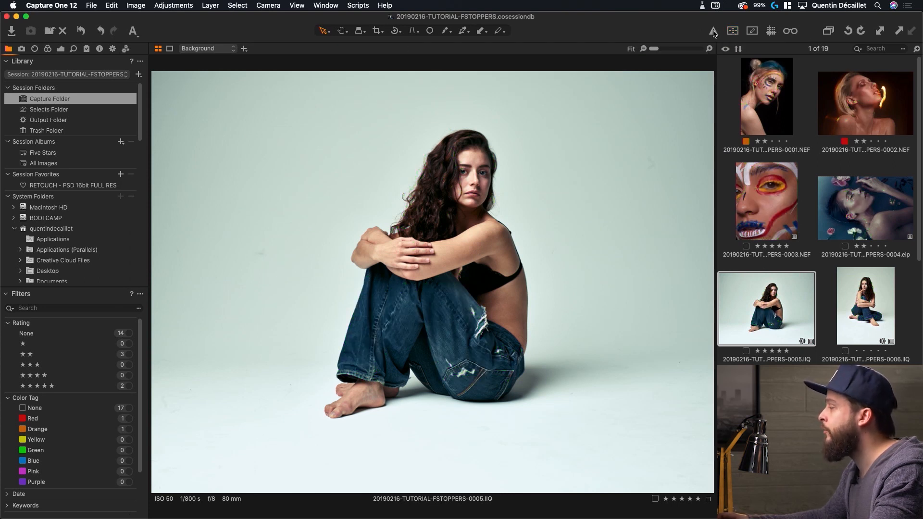
pyautogui.click(713, 31)
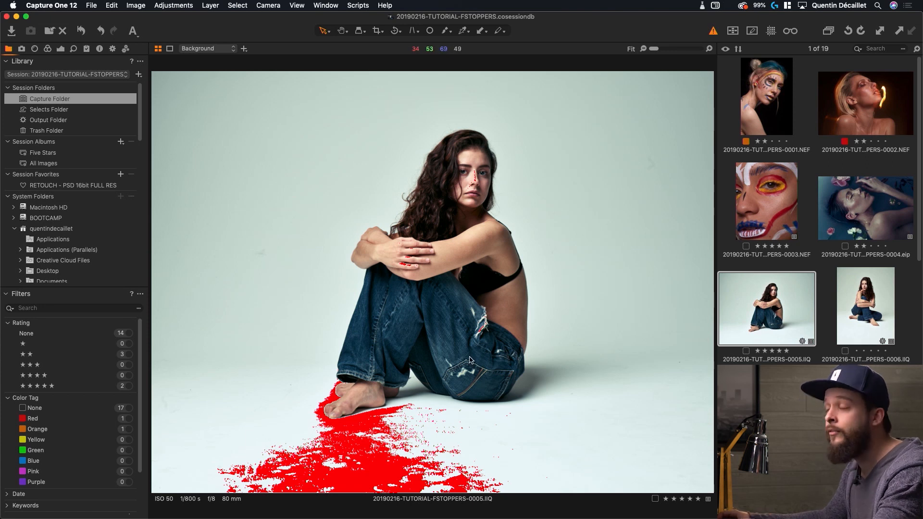
# Enable the shadow warning in the Exposure preferences and raise its threshold slightly above 0
pyautogui.click(49, 6)
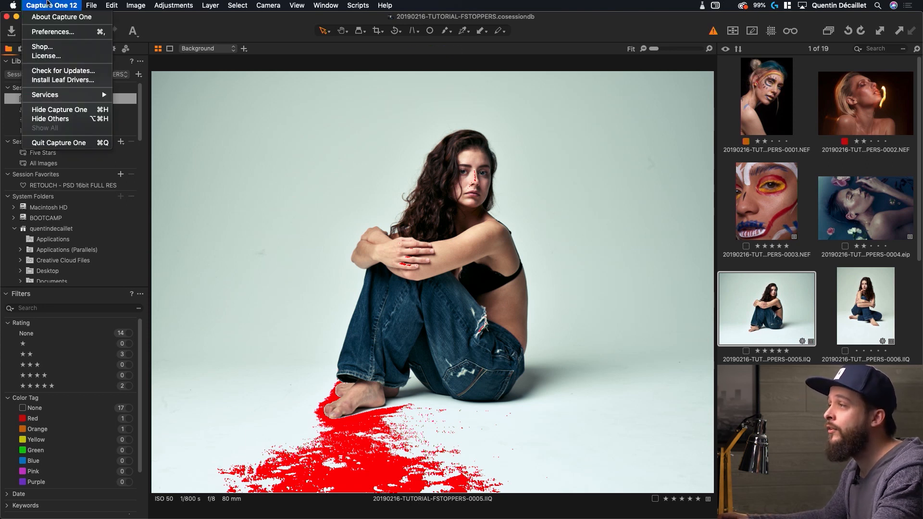
pyautogui.click(52, 32)
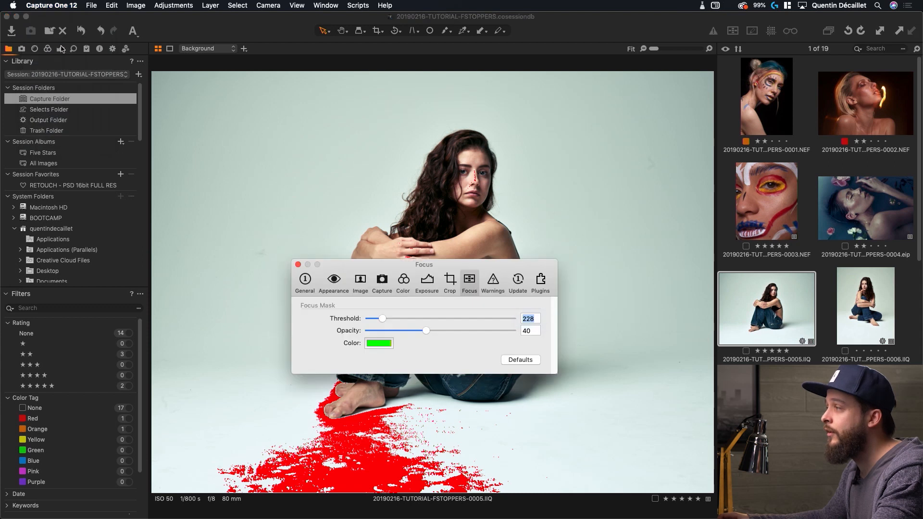
pyautogui.click(427, 282)
pyautogui.moveTo(402, 266); pyautogui.dragTo(302, 102)
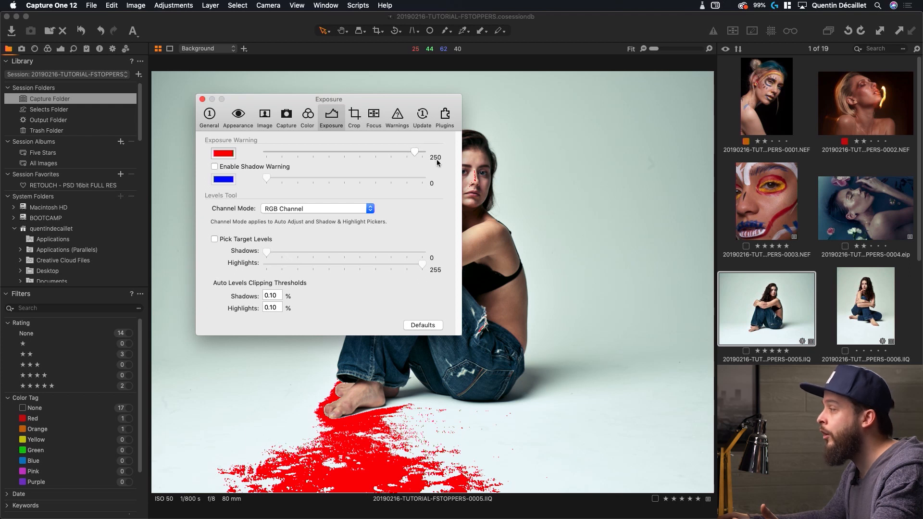
pyautogui.click(253, 166)
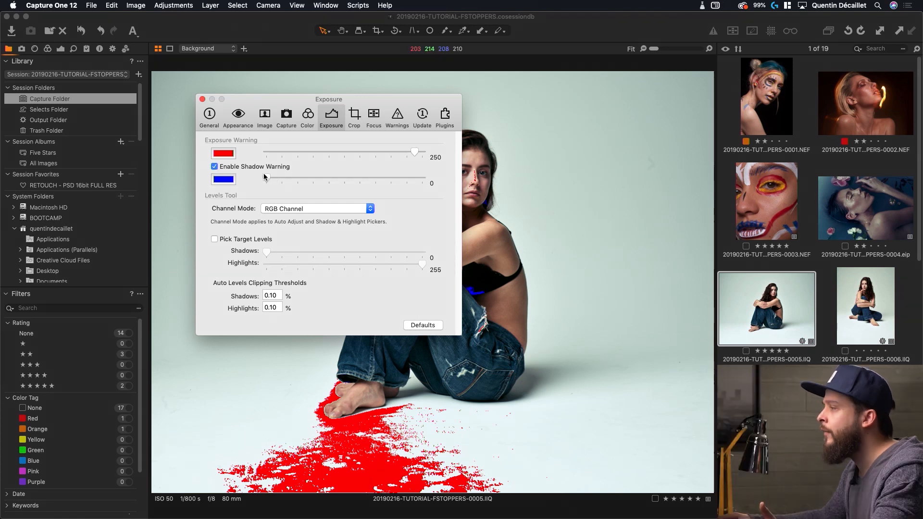
pyautogui.moveTo(278, 99); pyautogui.dragTo(598, 113)
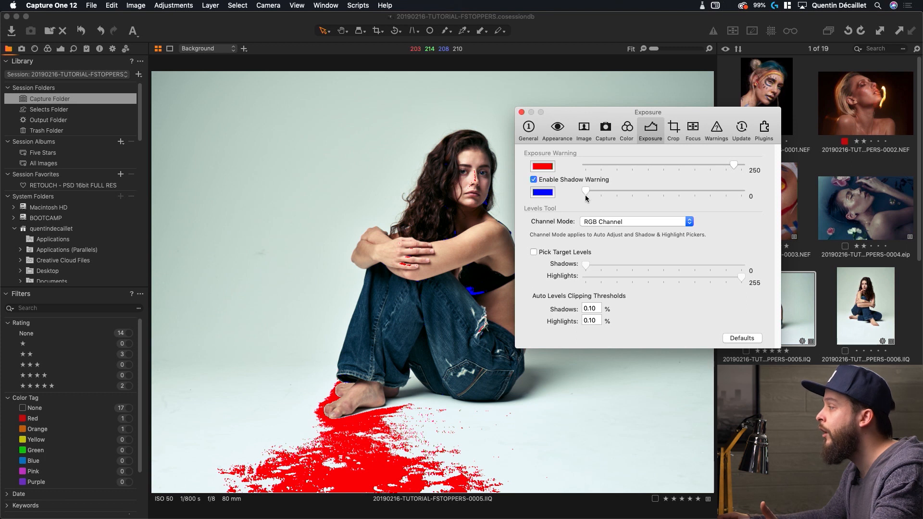
pyautogui.moveTo(586, 191); pyautogui.dragTo(595, 193)
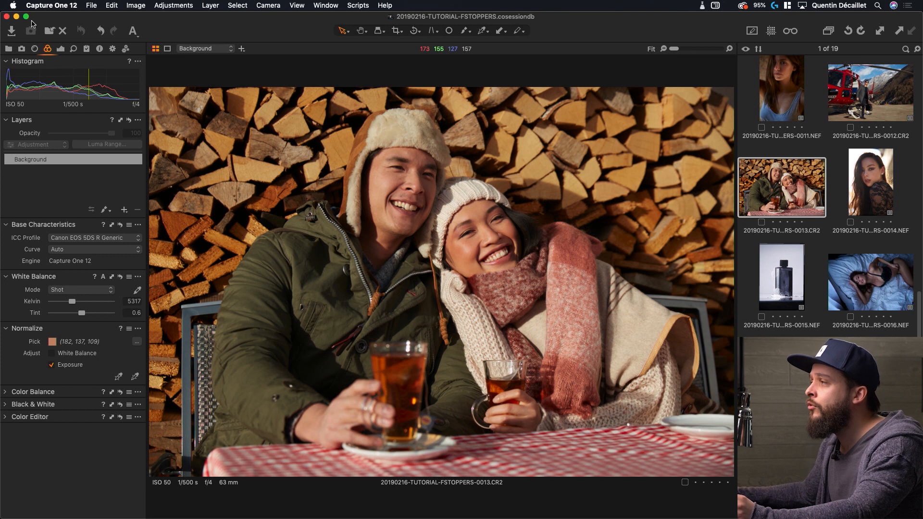
# Detach the Annotations tool as a floating window, hide the tool panels, and place it over the upper-left corner of the couple's photo
pyautogui.click(100, 50)
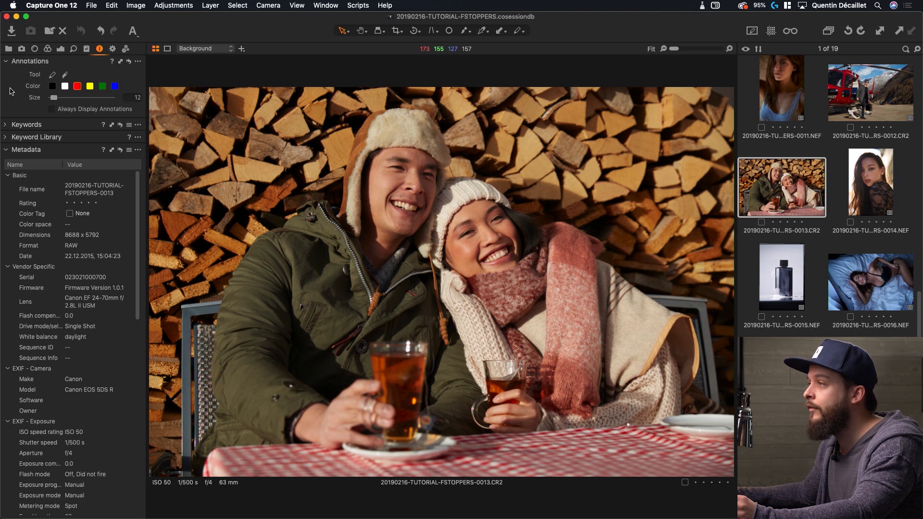
pyautogui.click(6, 149)
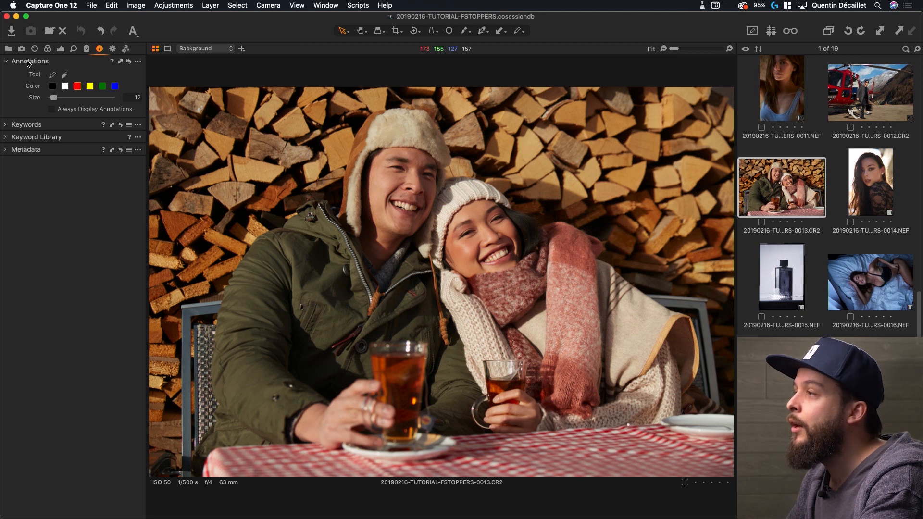
pyautogui.moveTo(29, 63)
pyautogui.mouseDown()
pyautogui.moveTo(200, 73)
pyautogui.moveTo(219, 83)
pyautogui.mouseUp()
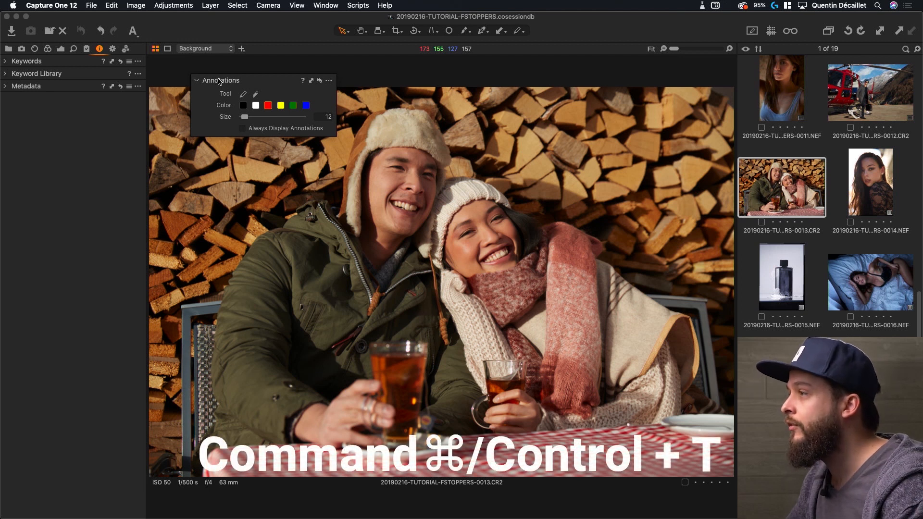
pyautogui.press('super+t')
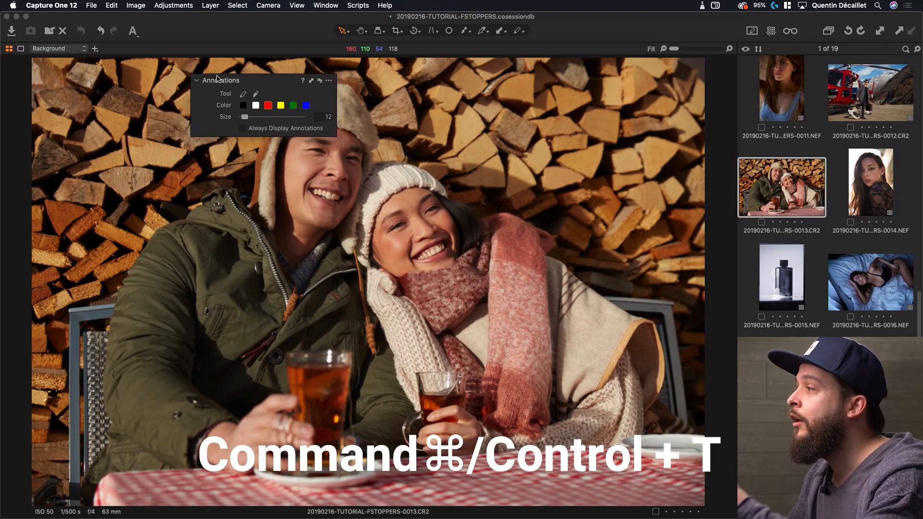
pyautogui.moveTo(274, 77); pyautogui.dragTo(124, 70)
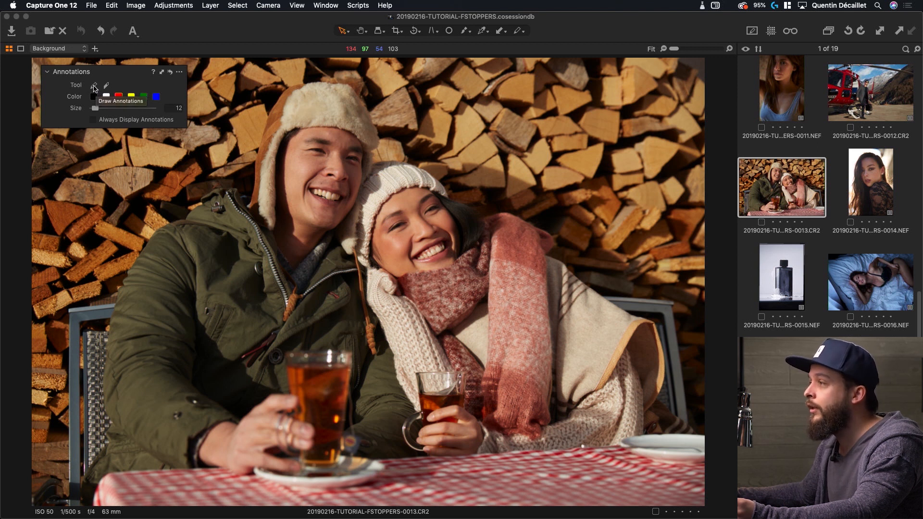
# Circle the small bright spot beside the saucer with a red size 12 annotation and select the annotation eraser
pyautogui.click(94, 87)
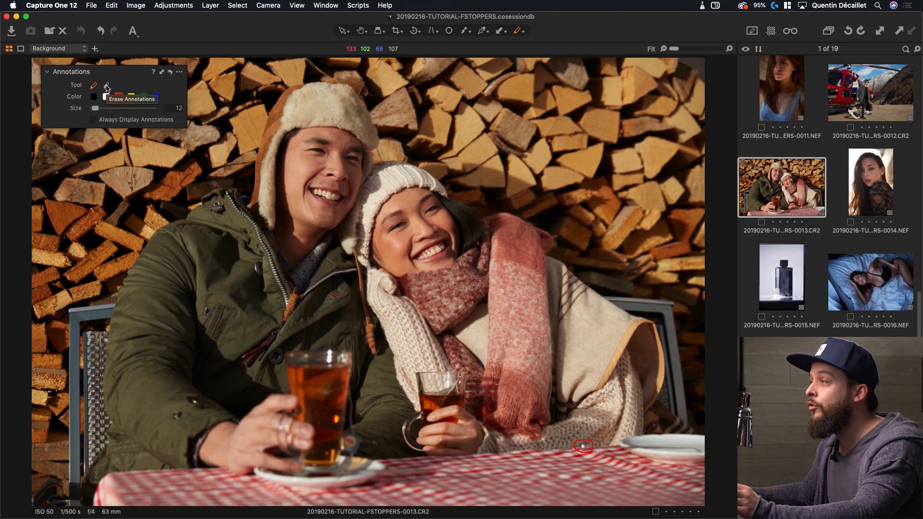
pyautogui.click(107, 86)
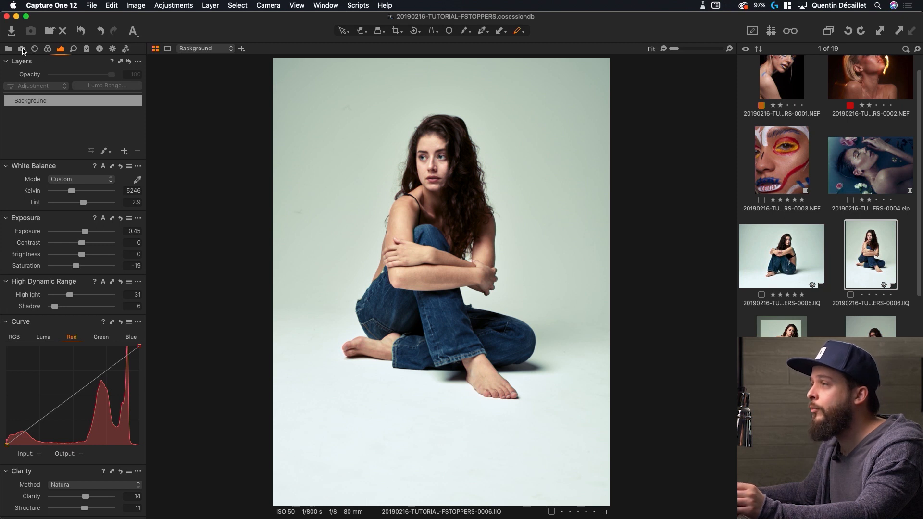
# Detach the capture Overlay tool as a floating window, hide the tool panels, and place it beside the portrait 20190216-TUTORIAL-FSTOPPERS-0006.IIQ
pyautogui.click(22, 49)
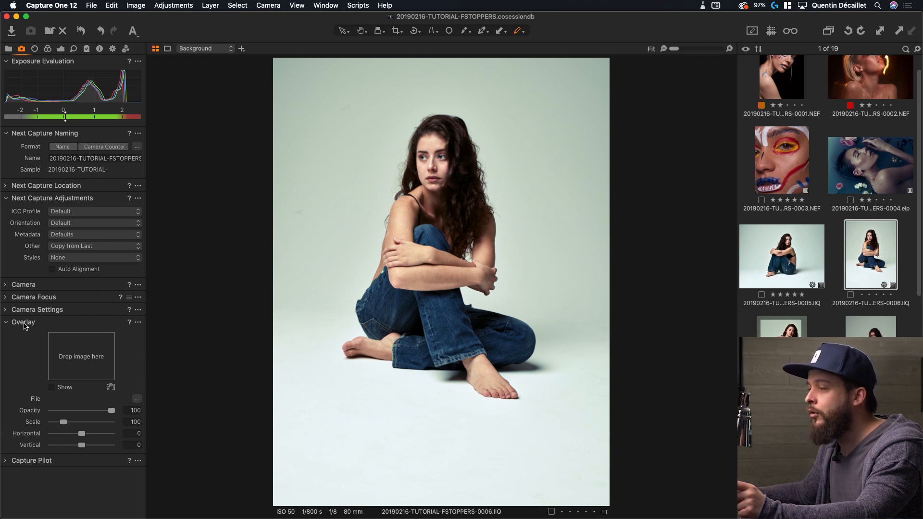
pyautogui.moveTo(23, 326); pyautogui.dragTo(193, 254)
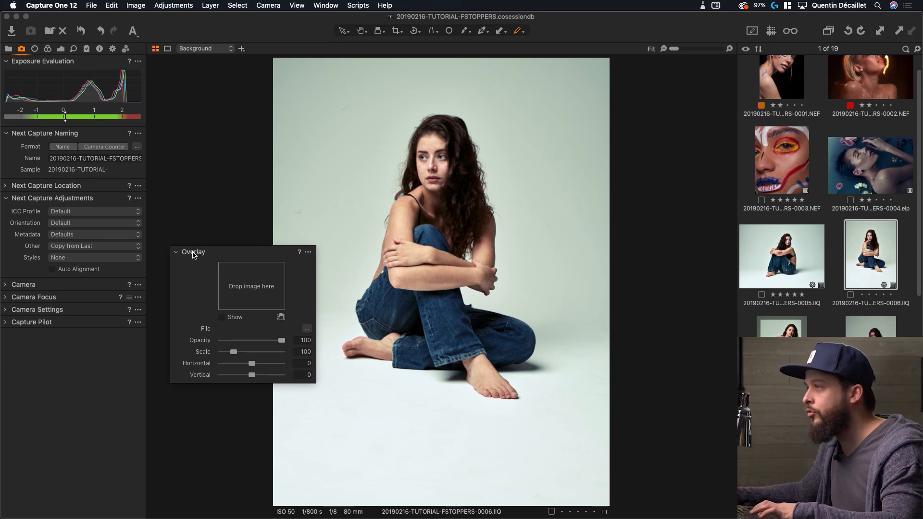
pyautogui.press('super+t')
pyautogui.moveTo(222, 253); pyautogui.dragTo(102, 166)
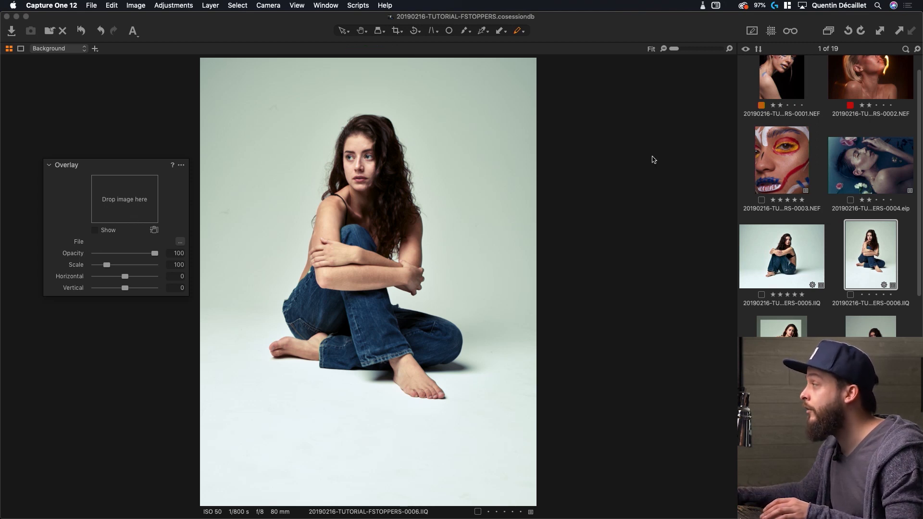
# Load SAMPLE-MAGAZINE.png from the Downloads folder in Finder into Capture One's Overlay tool and show it over the portrait
pyautogui.press('super+Tab')
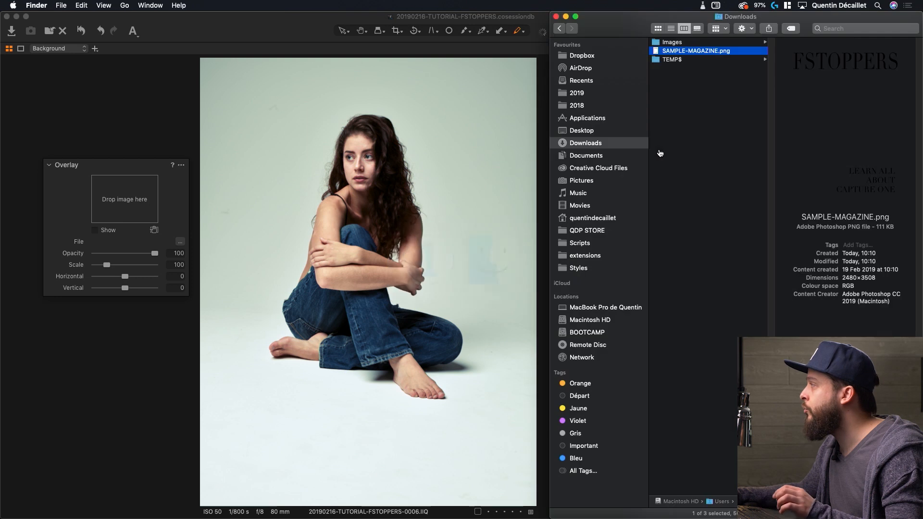
pyautogui.moveTo(714, 53); pyautogui.dragTo(126, 211)
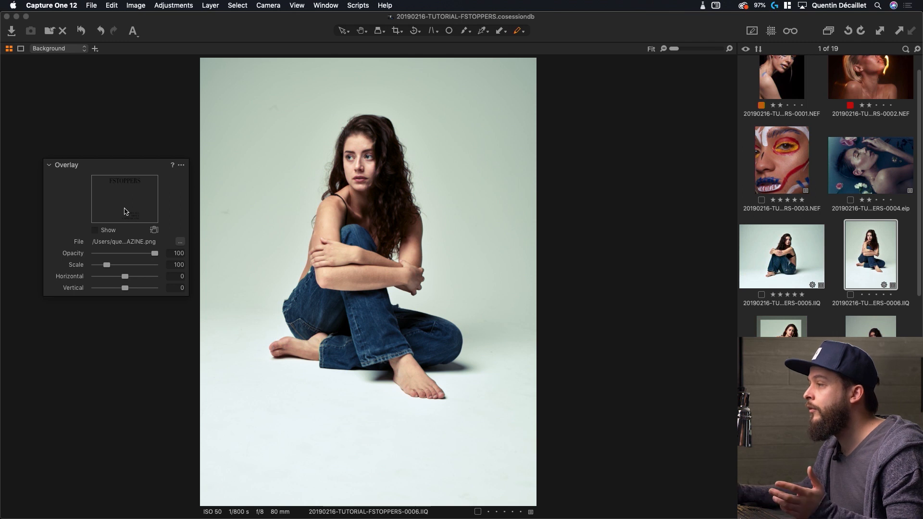
pyautogui.click(95, 230)
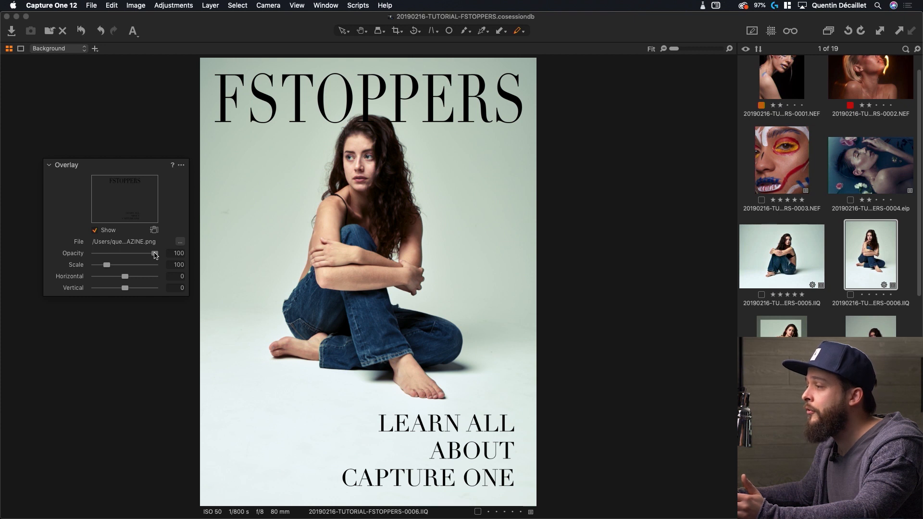
# Set the magazine overlay's opacity to 50 and reduce its scale to 96
pyautogui.moveTo(155, 256); pyautogui.dragTo(123, 257)
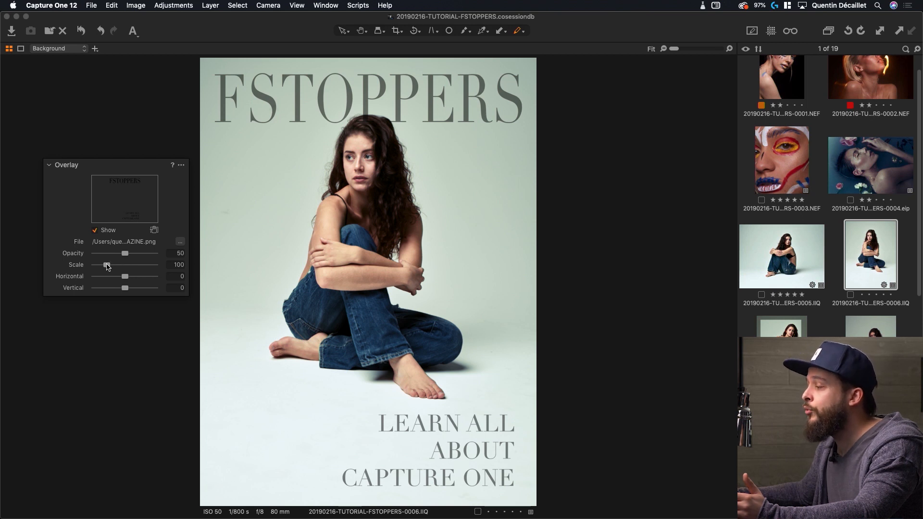
pyautogui.moveTo(108, 267); pyautogui.dragTo(109, 267)
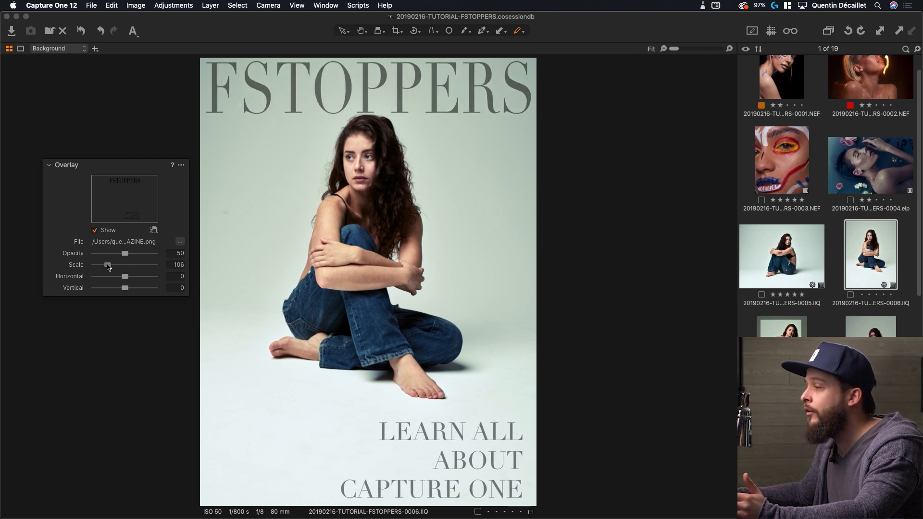
pyautogui.doubleClick(108, 266)
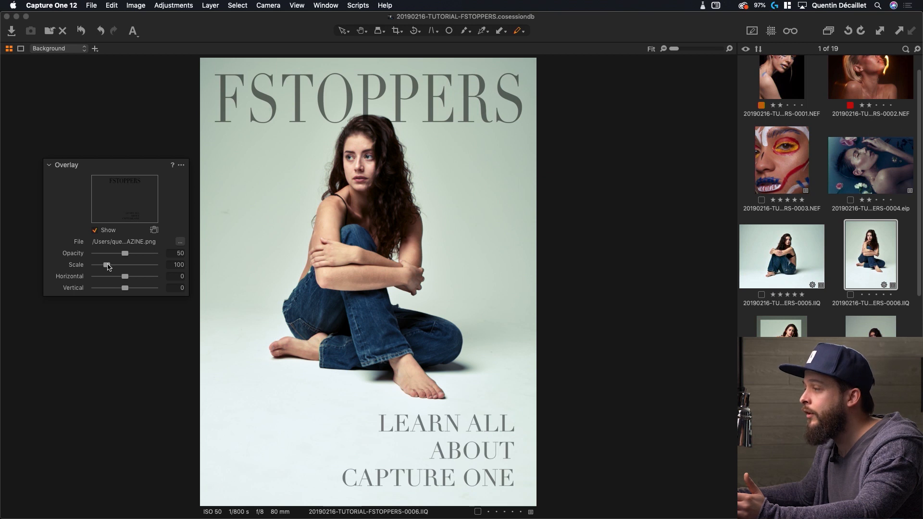
pyautogui.moveTo(108, 267); pyautogui.dragTo(108, 267)
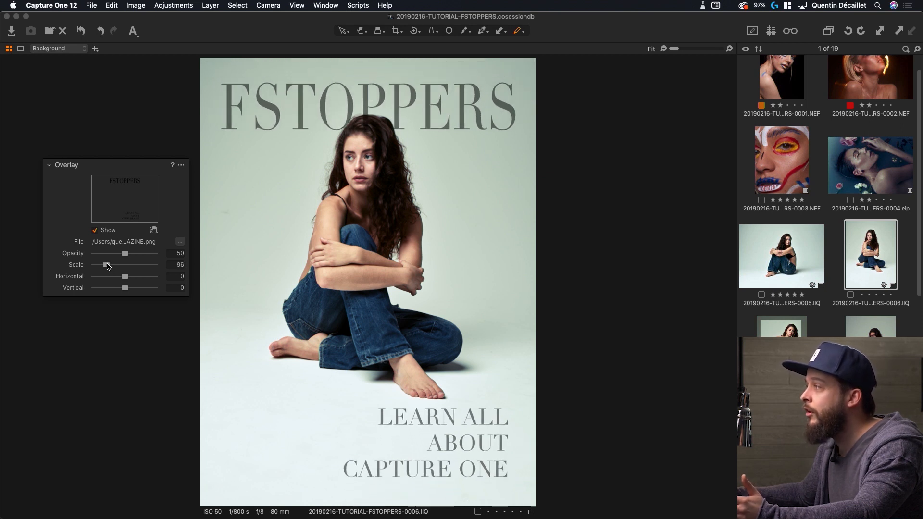
# Try shifting the magazine overlay horizontally and by -8 vertically, resetting both offsets to 0
pyautogui.moveTo(125, 278); pyautogui.dragTo(129, 279)
pyautogui.doubleClick(128, 278)
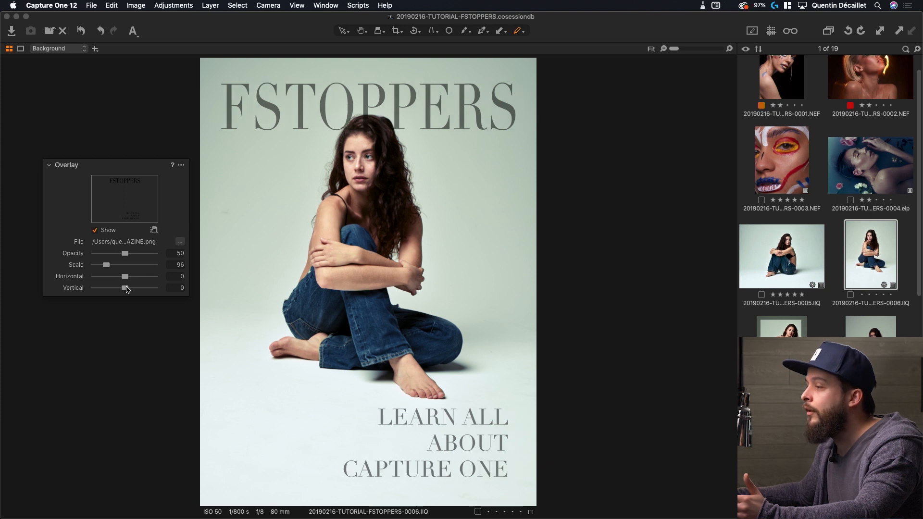
pyautogui.moveTo(125, 288); pyautogui.dragTo(120, 288)
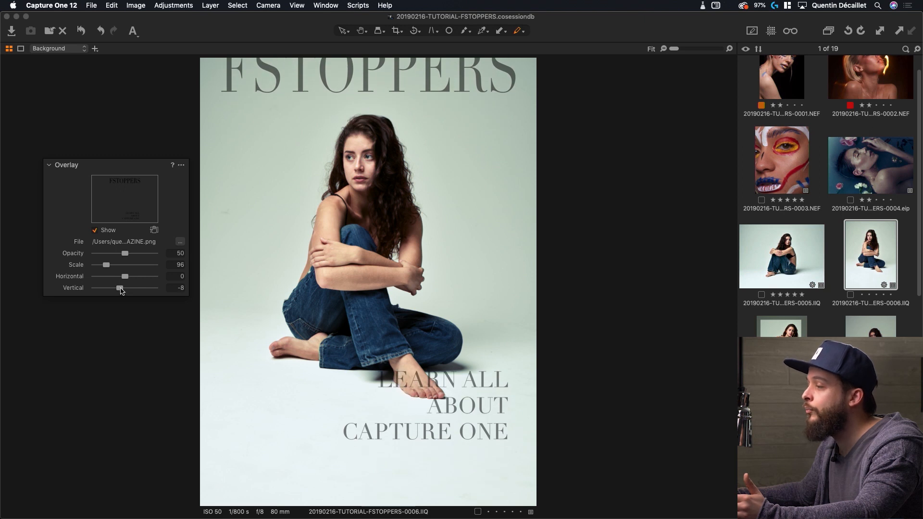
pyautogui.doubleClick(121, 290)
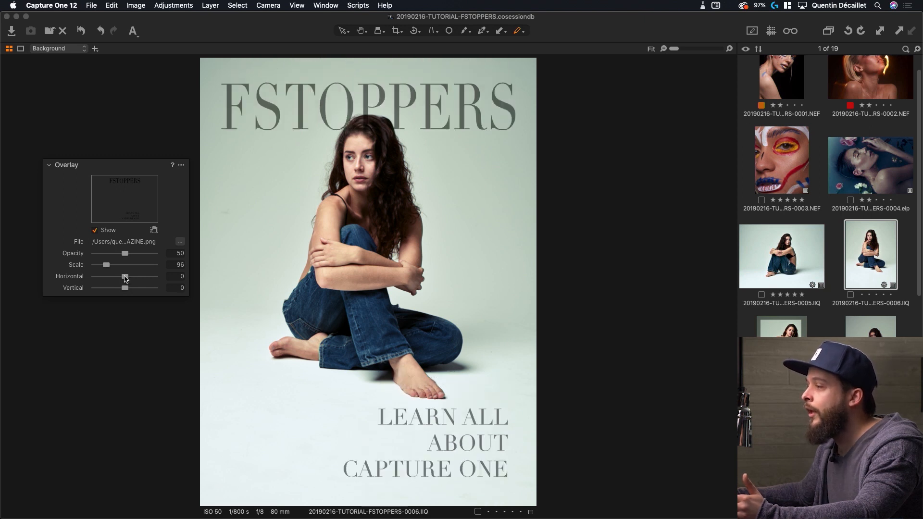
# Raise the magazine overlay's opacity to its maximum
pyautogui.moveTo(126, 255); pyautogui.dragTo(157, 255)
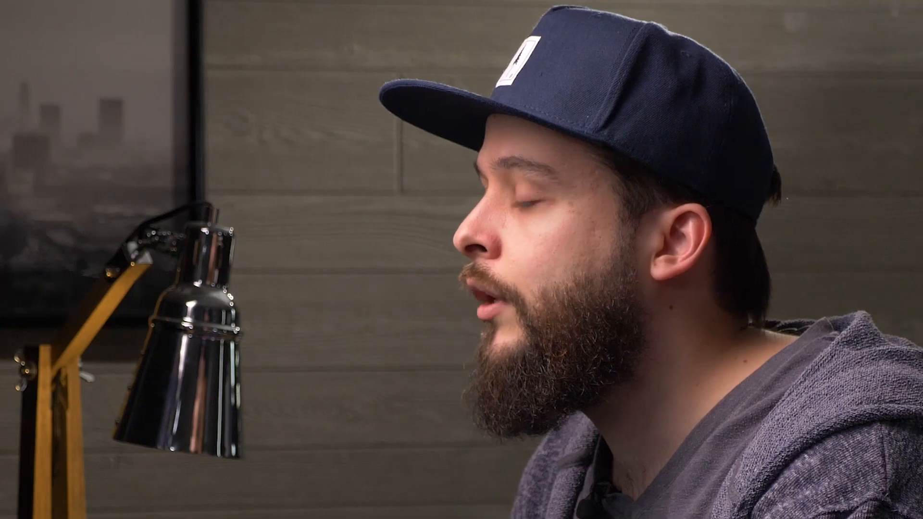